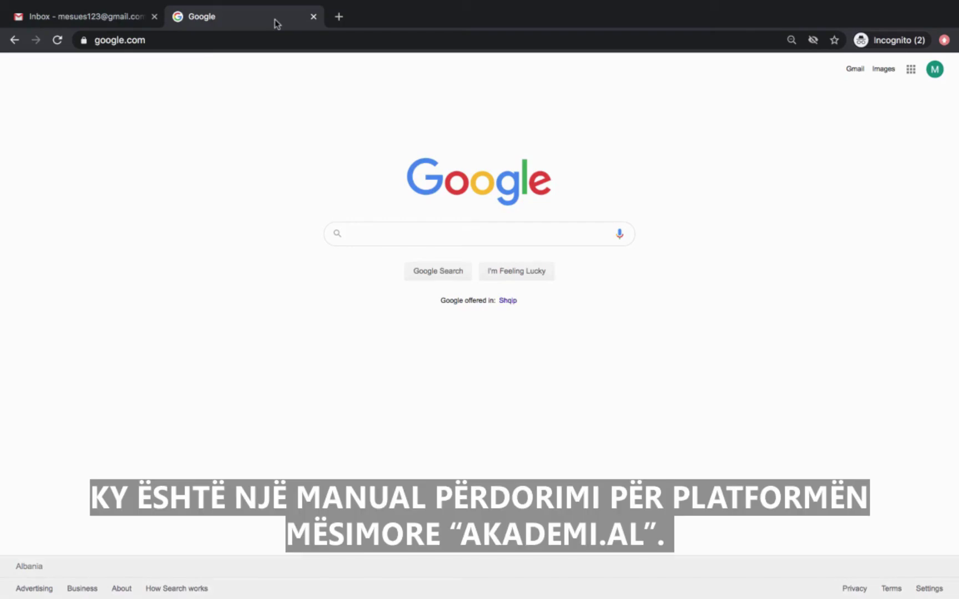
{"action": "left_click", "coordinate": [261, 37]}
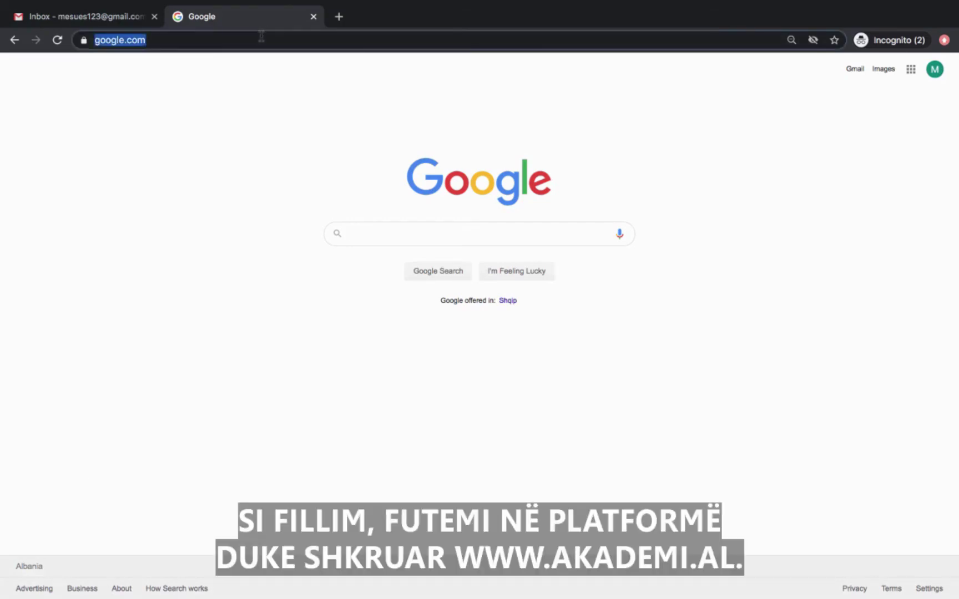
{"action": "type", "text": "www"}
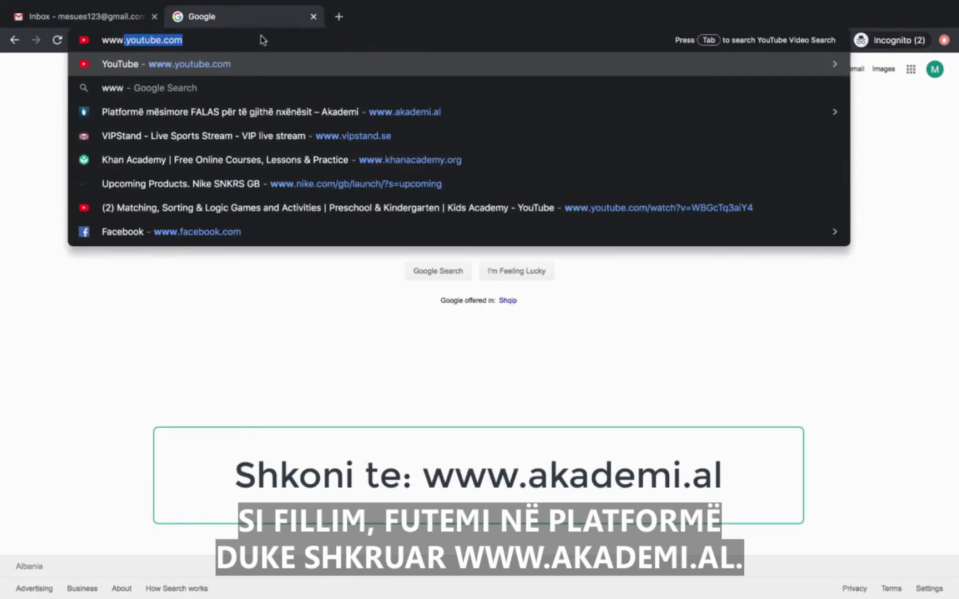
{"action": "type", "text": ".akademi.al"}
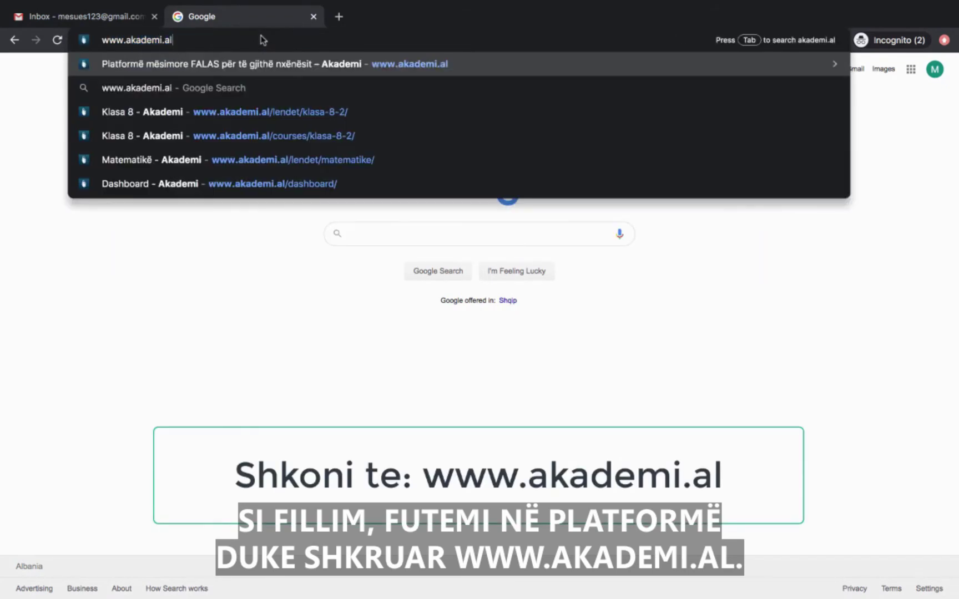
{"action": "key", "text": "Return"}
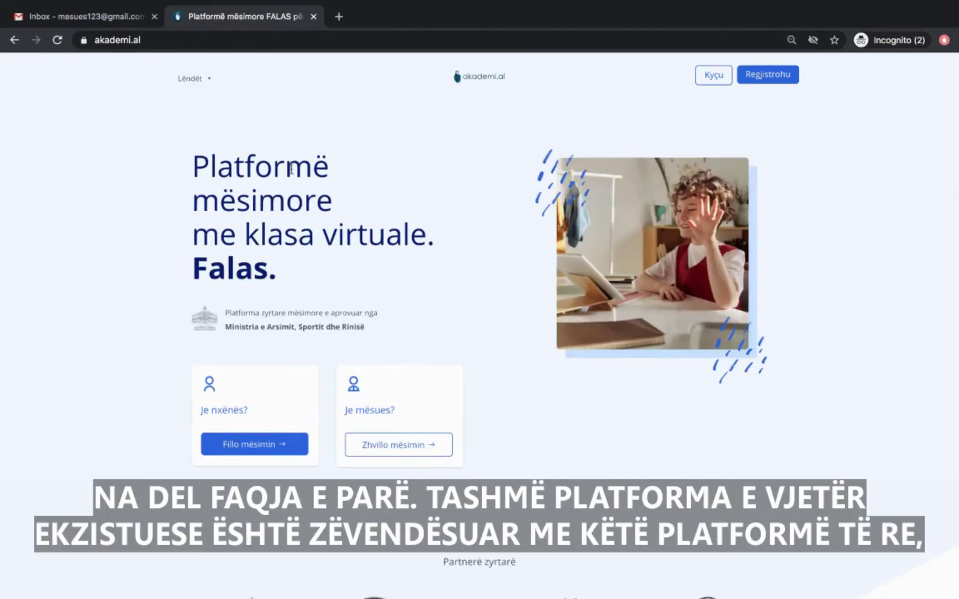
{"action": "scroll", "coordinate": [292, 173], "scroll_direction": "down", "scroll_amount": 3}
{"action": "scroll", "coordinate": [292, 173], "scroll_direction": "up", "scroll_amount": 3}
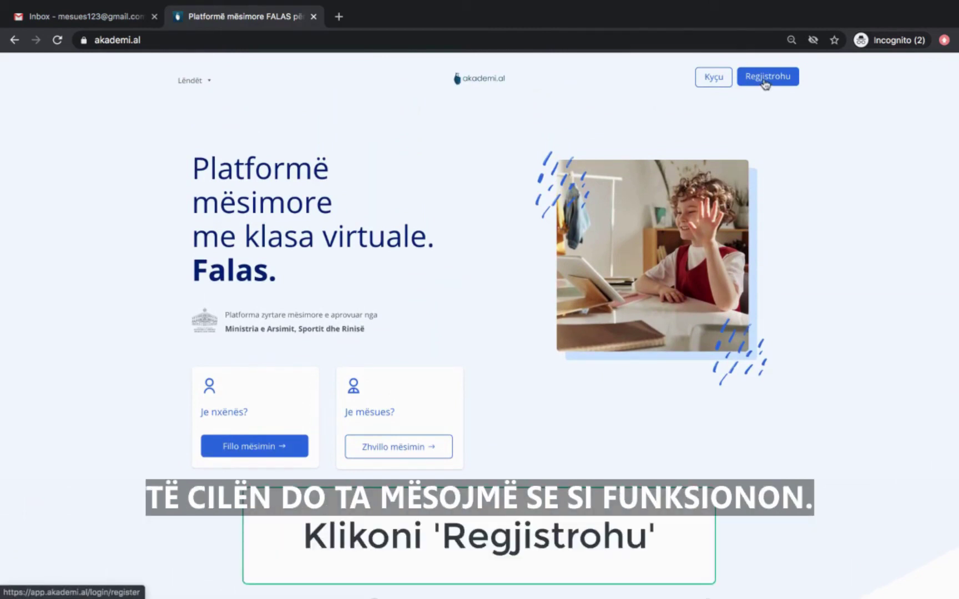
{"action": "left_click", "coordinate": [766, 83]}
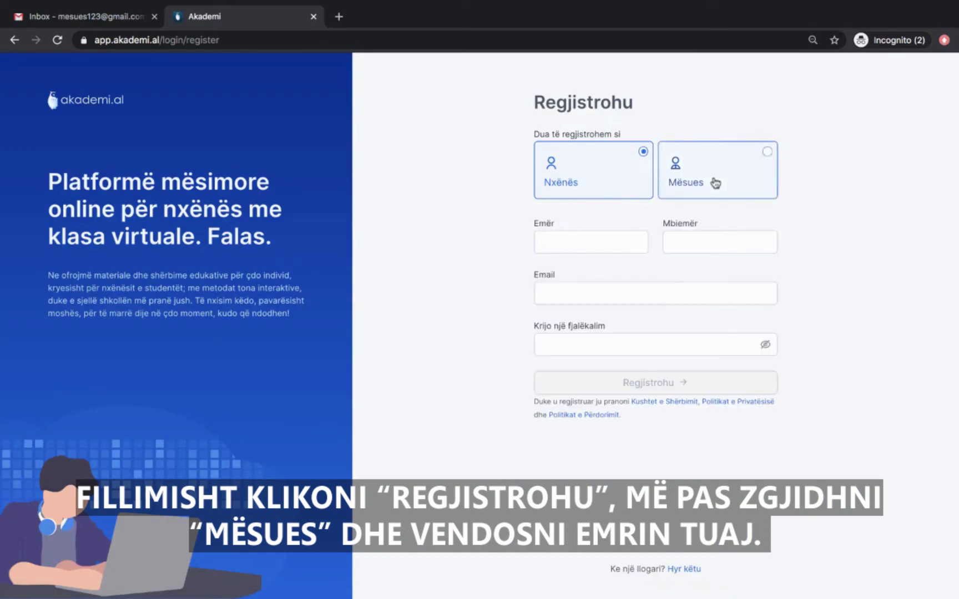
Choose the Mësues role and enter the teacher's first name, surname and e-mail.
{"action": "left_click", "coordinate": [716, 184]}
{"action": "left_click", "coordinate": [622, 250]}
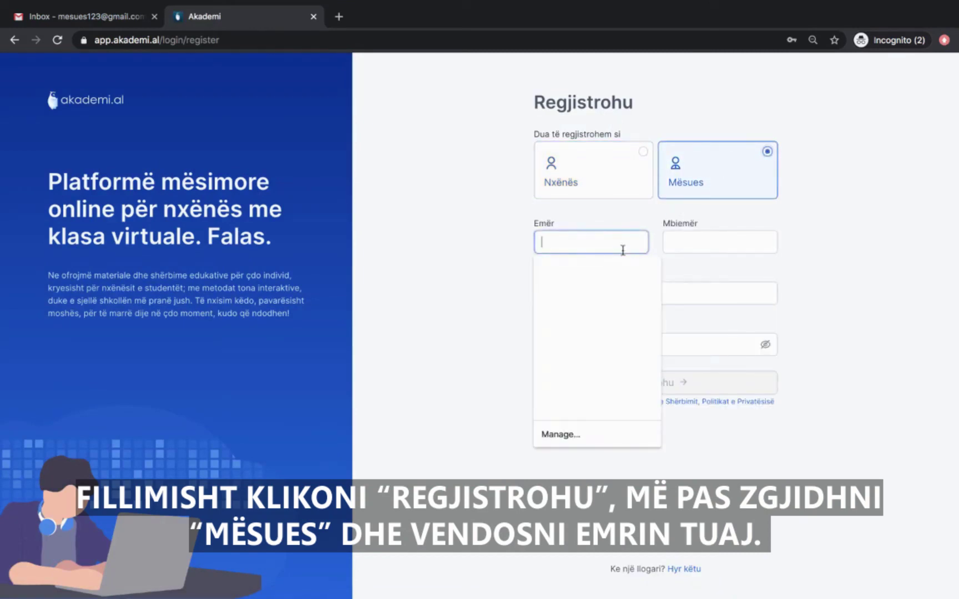
{"action": "type", "text": "Dean"}
{"action": "key", "text": "Tab"}
{"action": "type", "text": "Prove"}
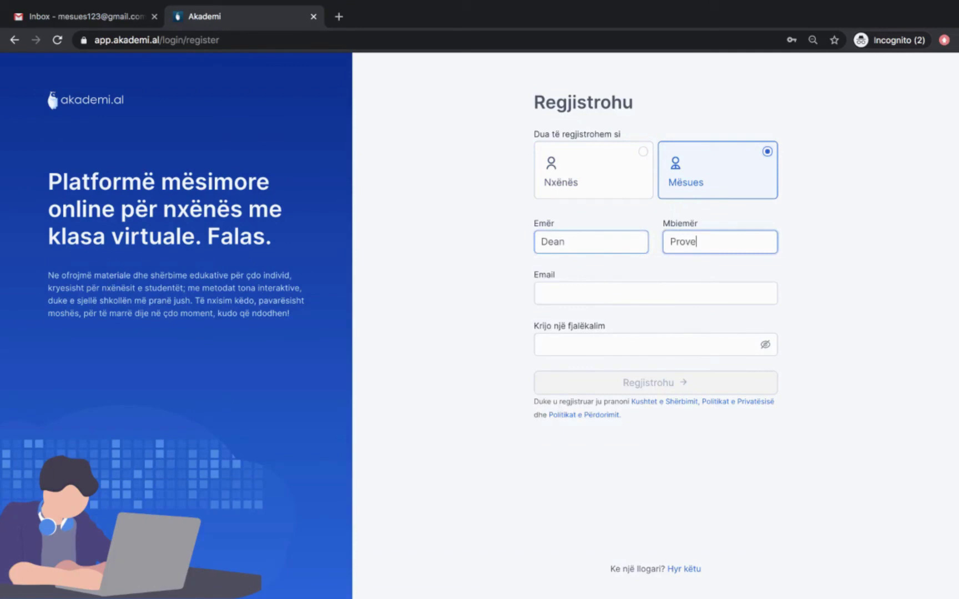
{"action": "key", "text": "Tab"}
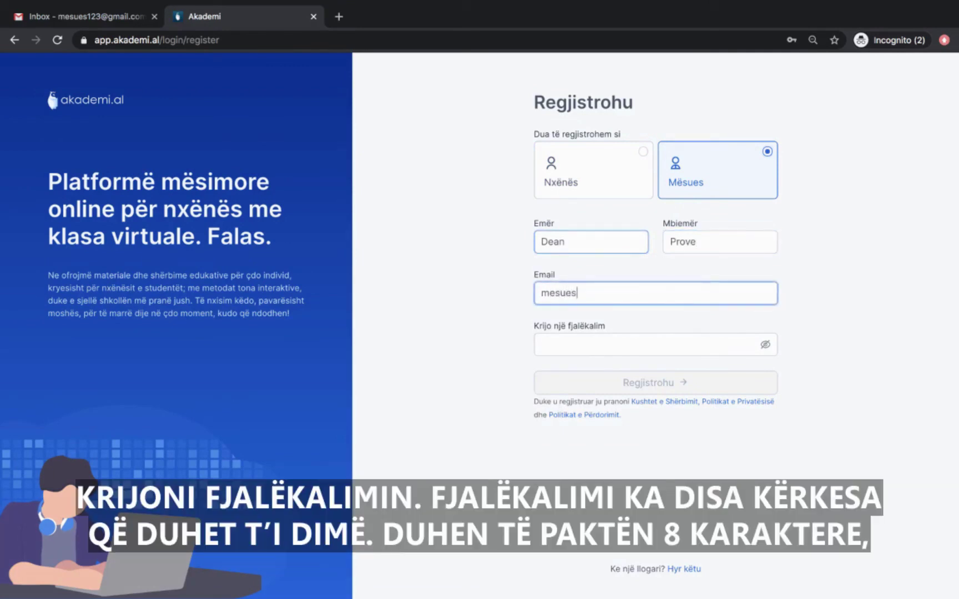
{"action": "key", "text": "Tab"}
Enter the account password, reveal it to check, and submit the registration.
{"action": "left_click", "coordinate": [598, 348]}
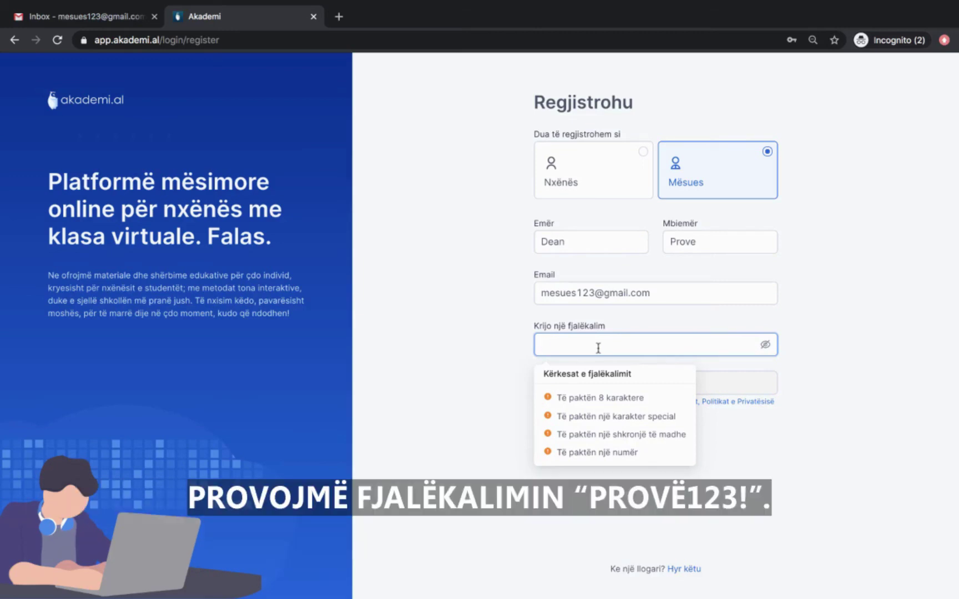
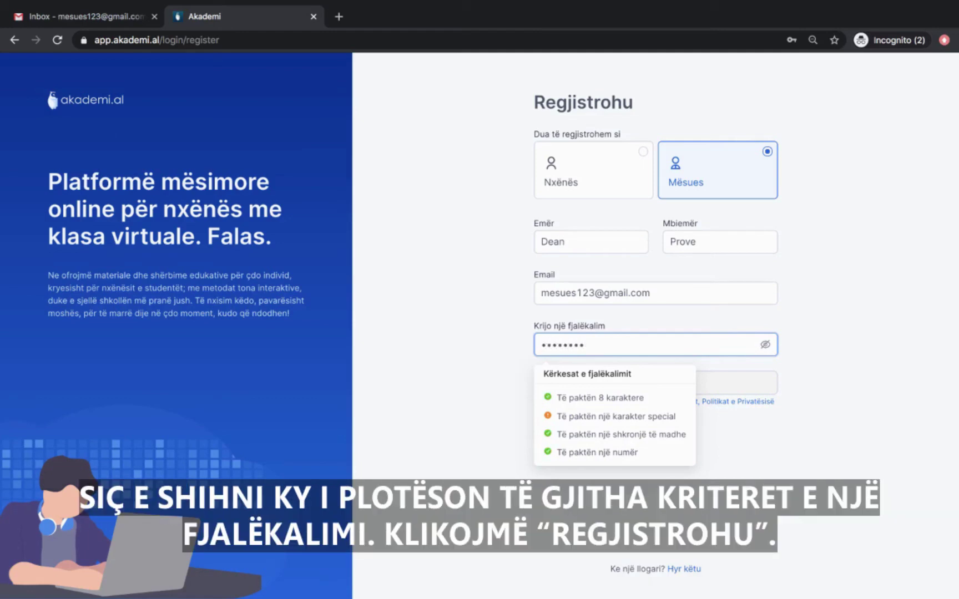
{"action": "left_click", "coordinate": [765, 345]}
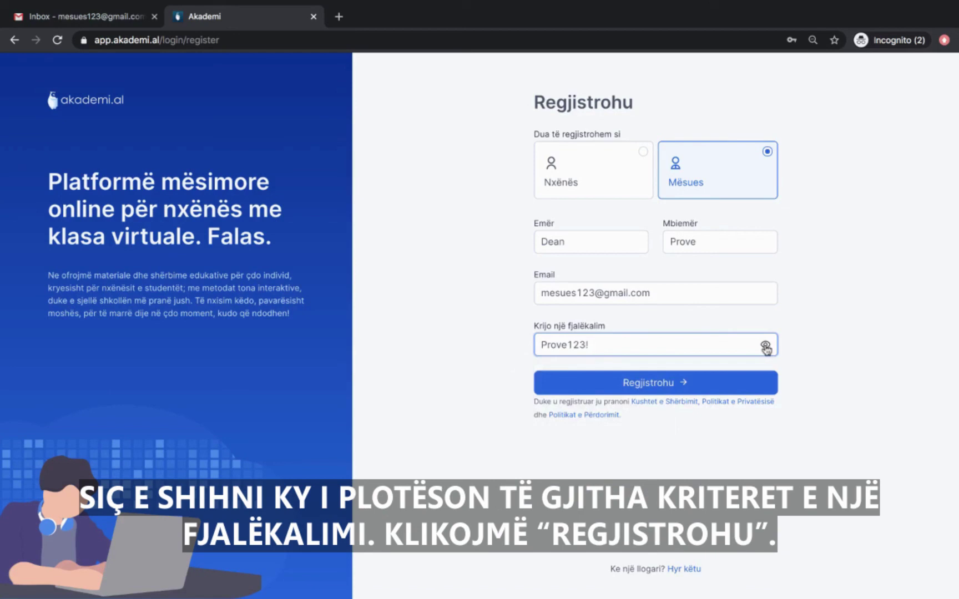
{"action": "left_click", "coordinate": [704, 349]}
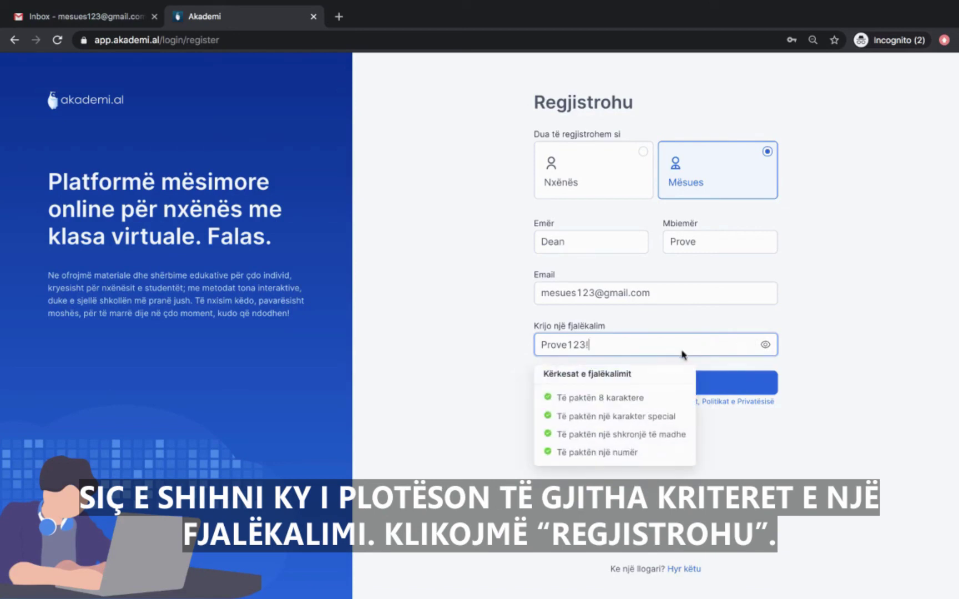
{"action": "left_click", "coordinate": [684, 381]}
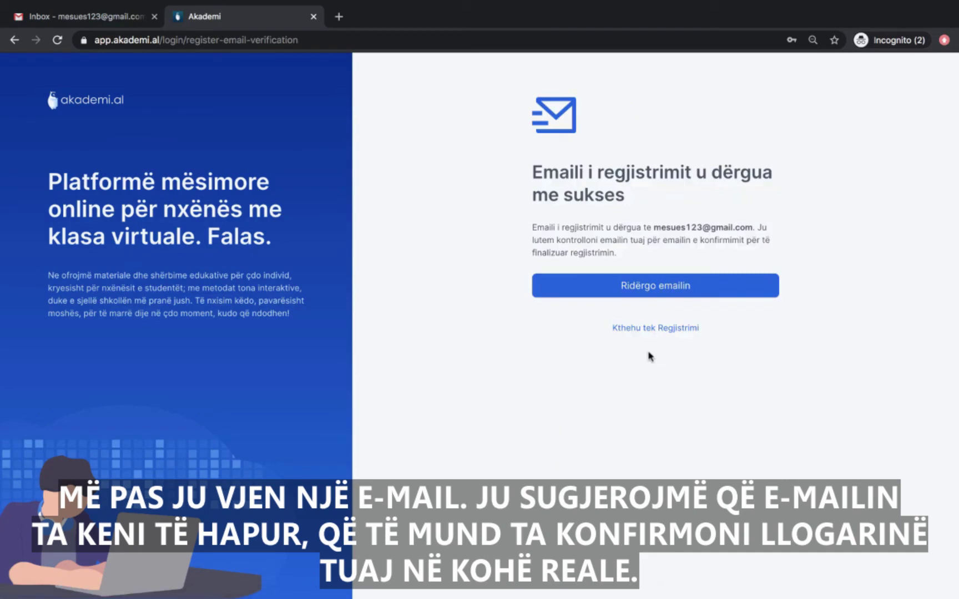
Open the noreply Verifikoni e-mail in the Gmail Primary inbox and confirm it with KONFIRMO EMAILIN.
{"action": "left_click", "coordinate": [104, 16]}
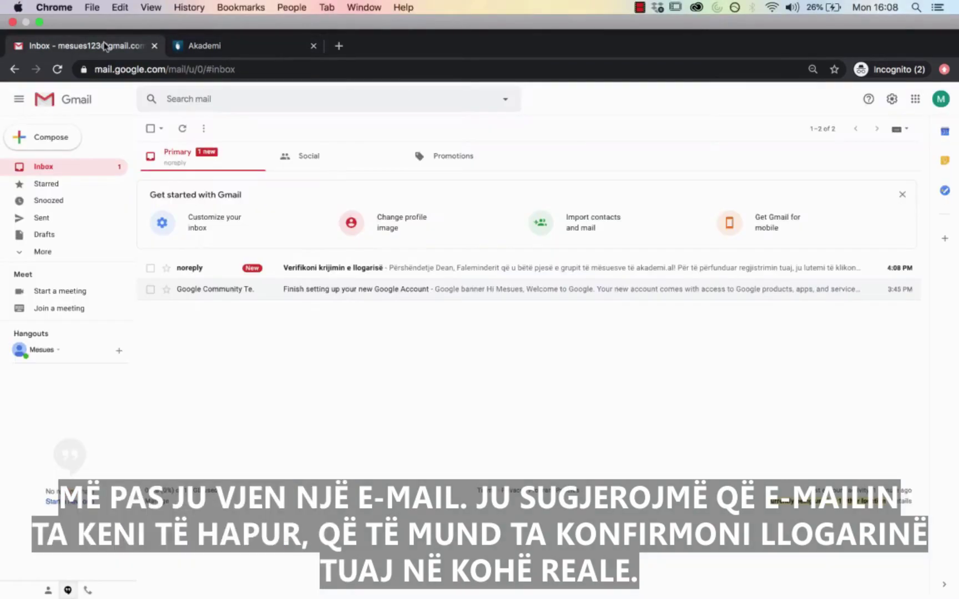
{"action": "left_click", "coordinate": [188, 164]}
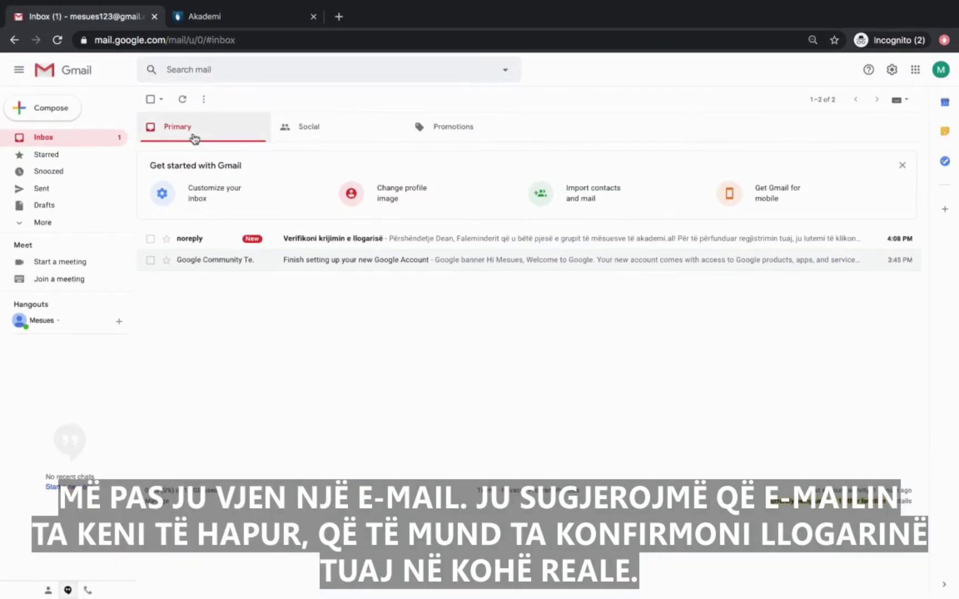
{"action": "left_click", "coordinate": [336, 242]}
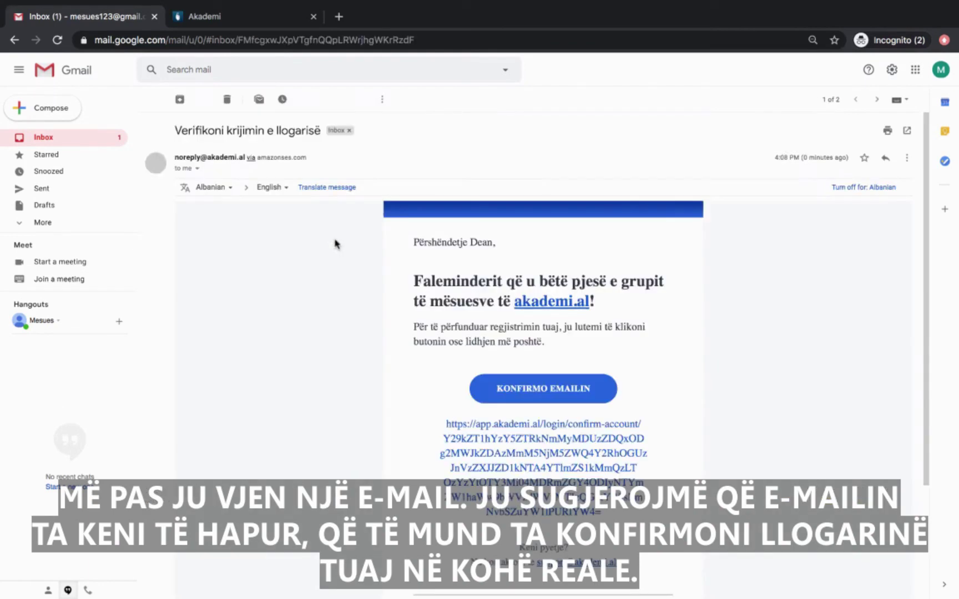
{"action": "scroll", "coordinate": [551, 321], "scroll_direction": "down", "scroll_amount": 1}
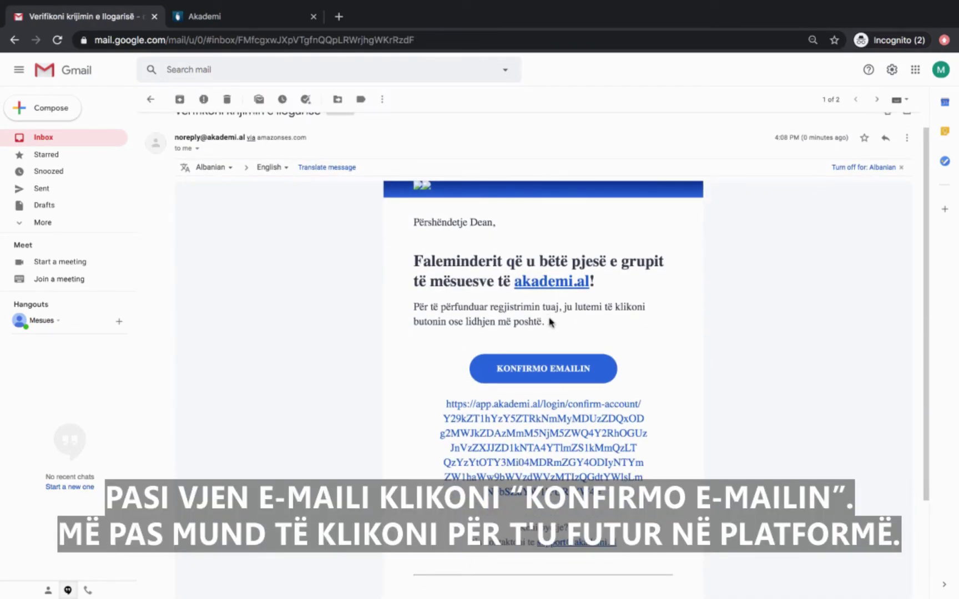
{"action": "left_click", "coordinate": [578, 377]}
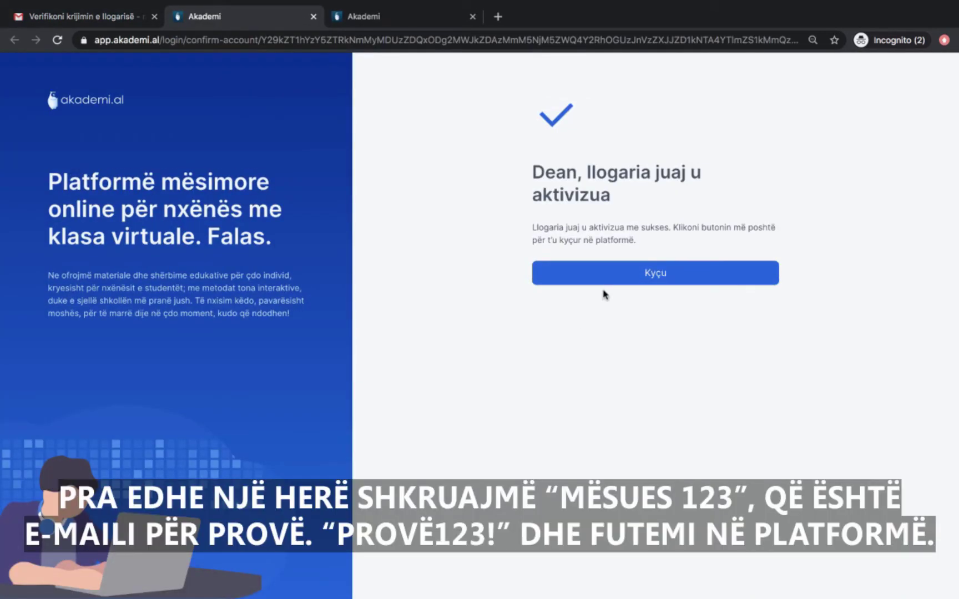
Log in through Kyçu with the teacher account's e-mail and password.
{"action": "left_click", "coordinate": [611, 279]}
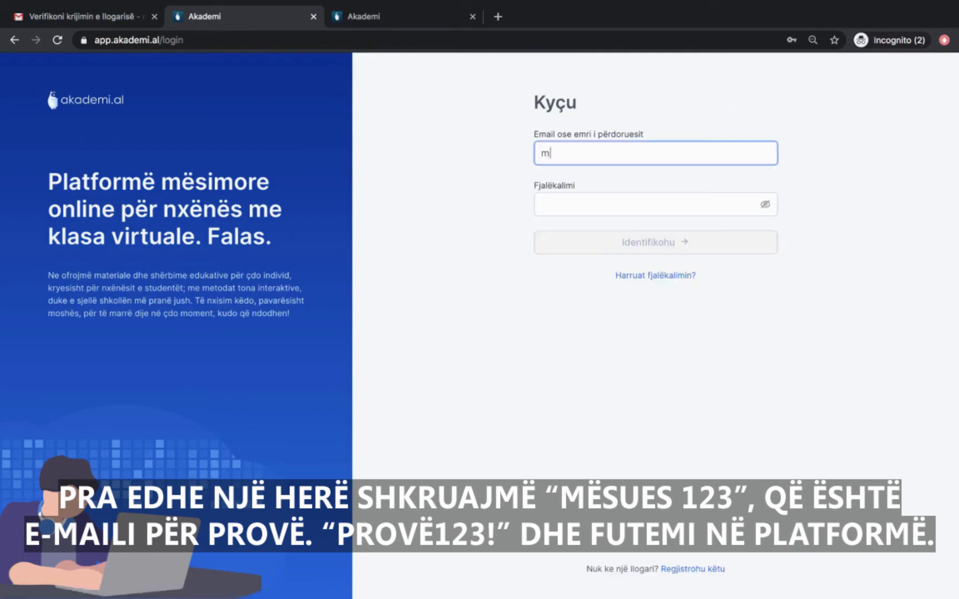
{"action": "left_click", "coordinate": [655, 204]}
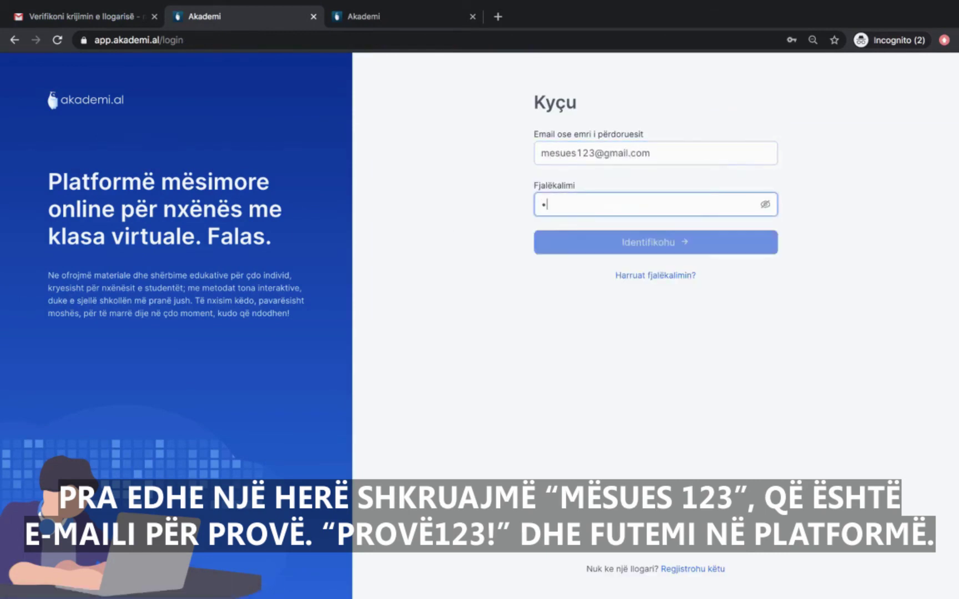
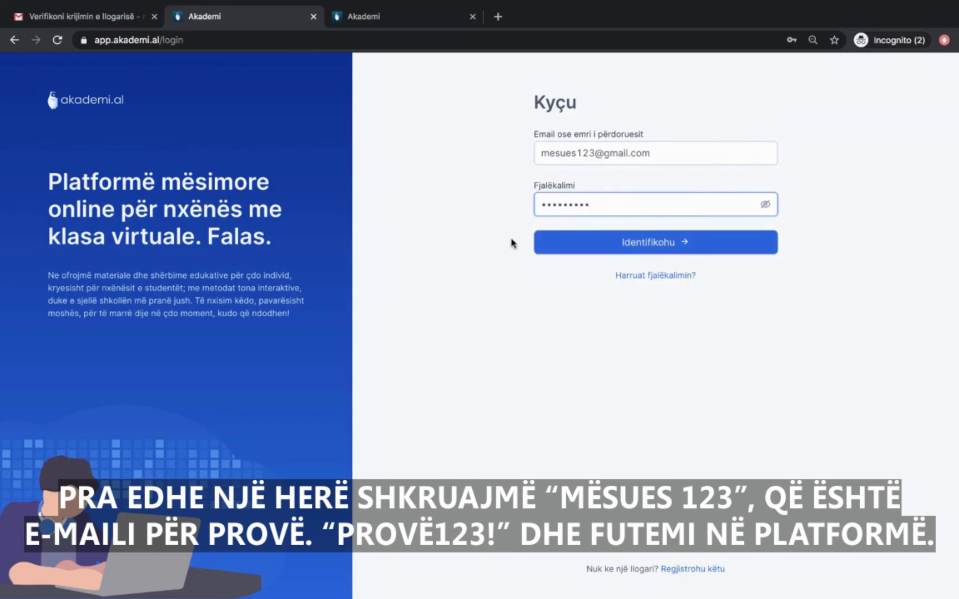
{"action": "left_click", "coordinate": [543, 239]}
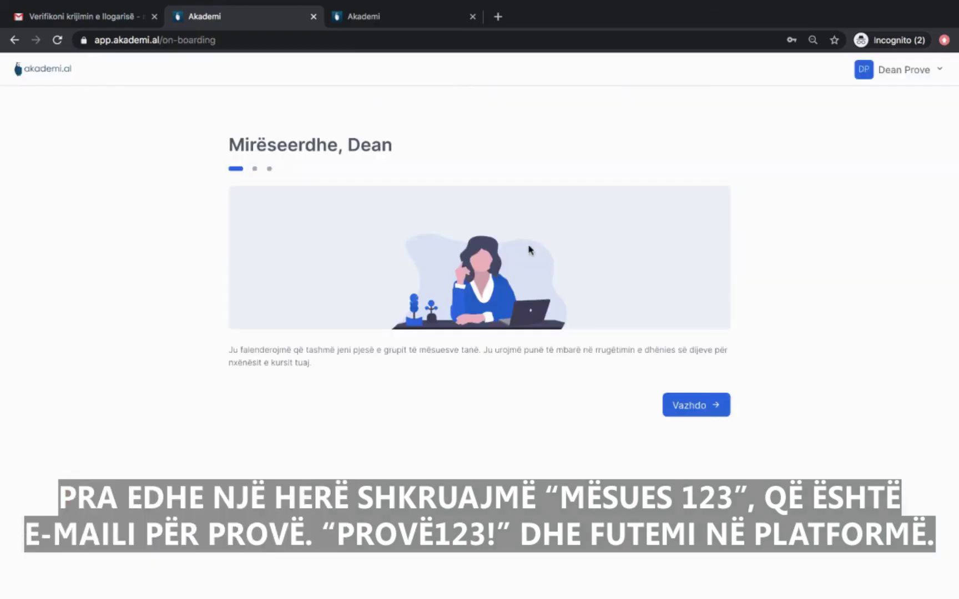
Choose Shqipëri as the teaching country, enter the school's organisation code, and finish with Përfundo.
{"action": "left_click", "coordinate": [697, 410]}
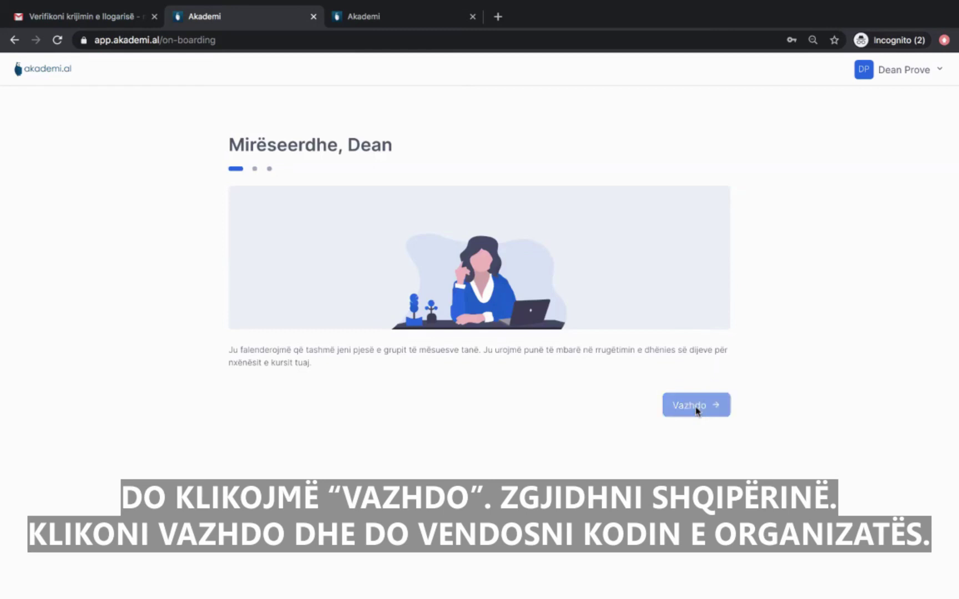
{"action": "left_click", "coordinate": [364, 242]}
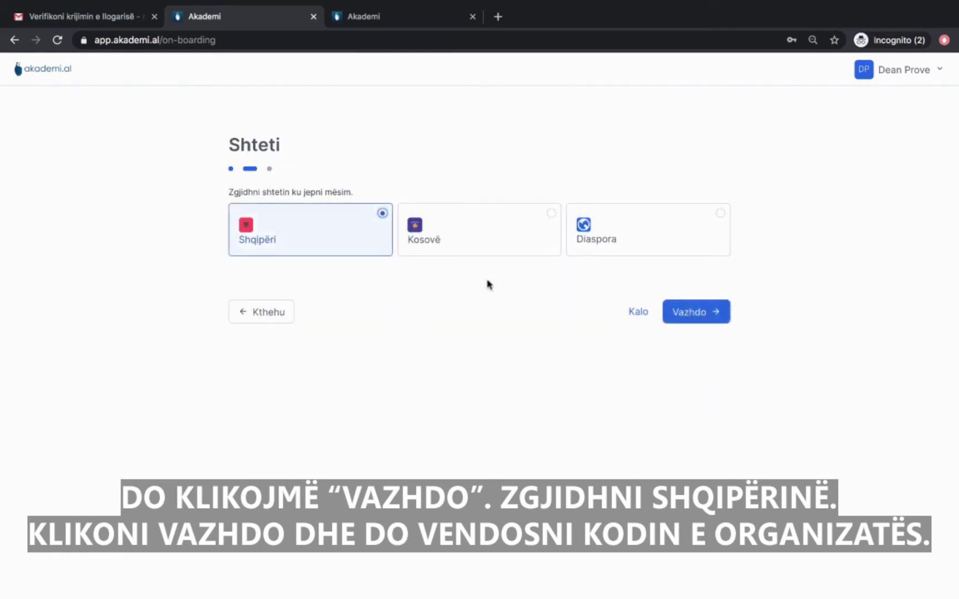
{"action": "left_click", "coordinate": [724, 320]}
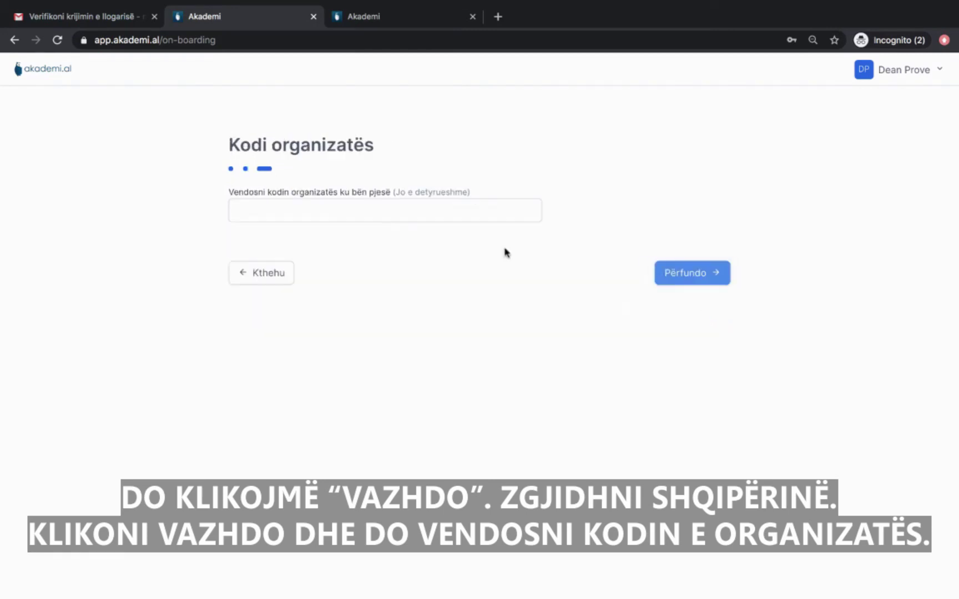
{"action": "left_click", "coordinate": [458, 218]}
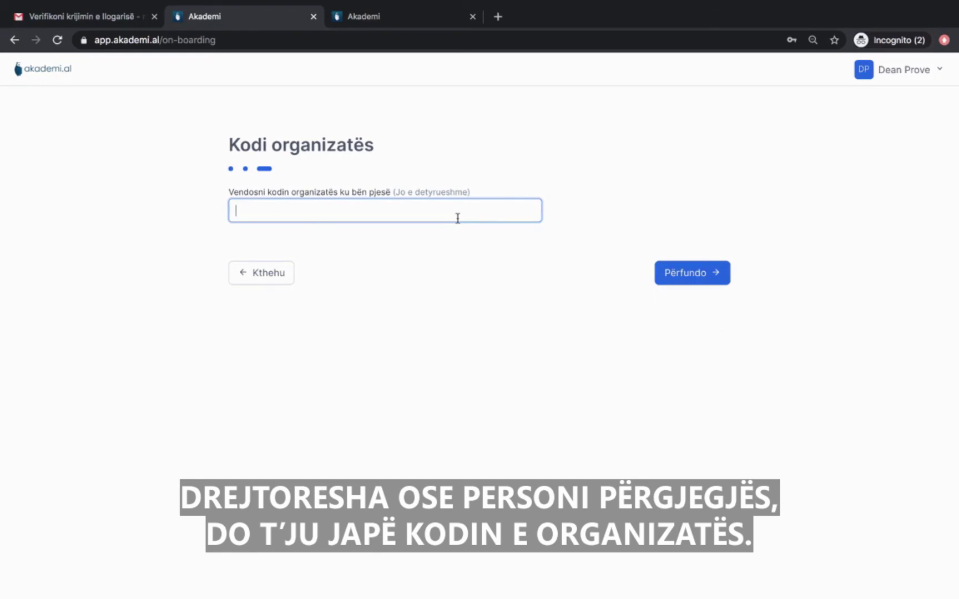
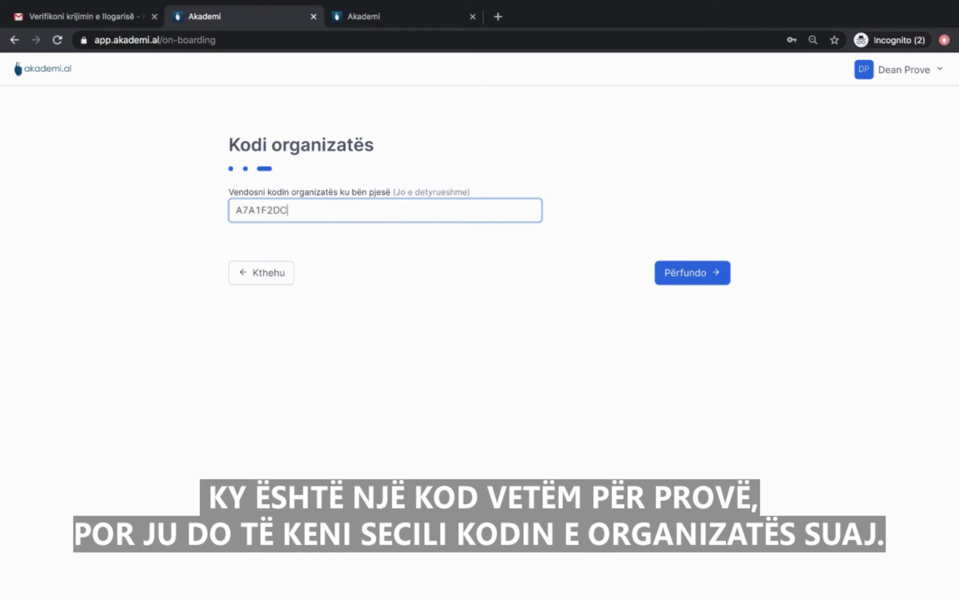
{"action": "left_click", "coordinate": [724, 282]}
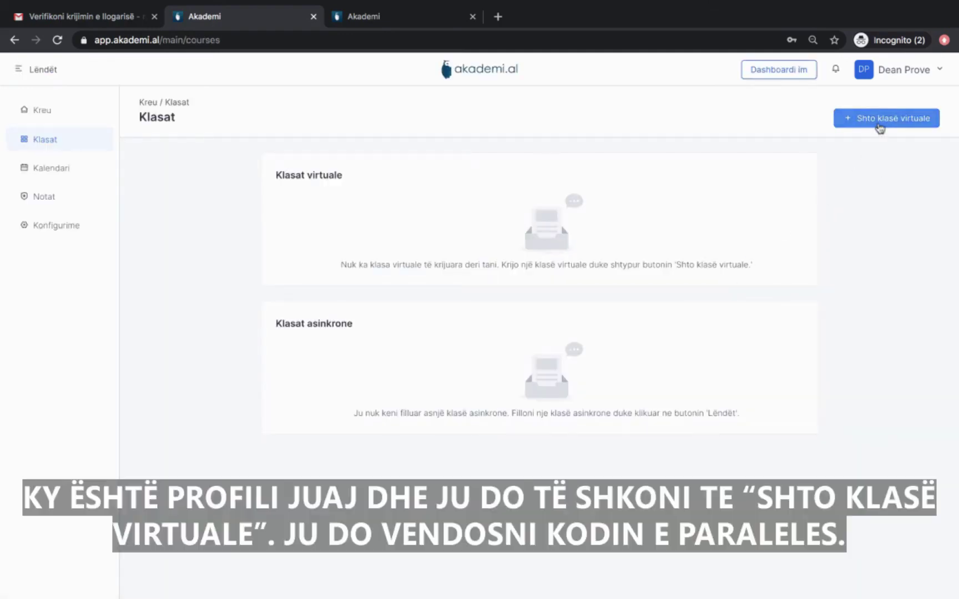
Add virtual class '11/5 B' with Cikli E mesme, Klasa 11, Lënda T.I.K., and save it.
{"action": "left_click", "coordinate": [880, 127]}
{"action": "left_click", "coordinate": [819, 116]}
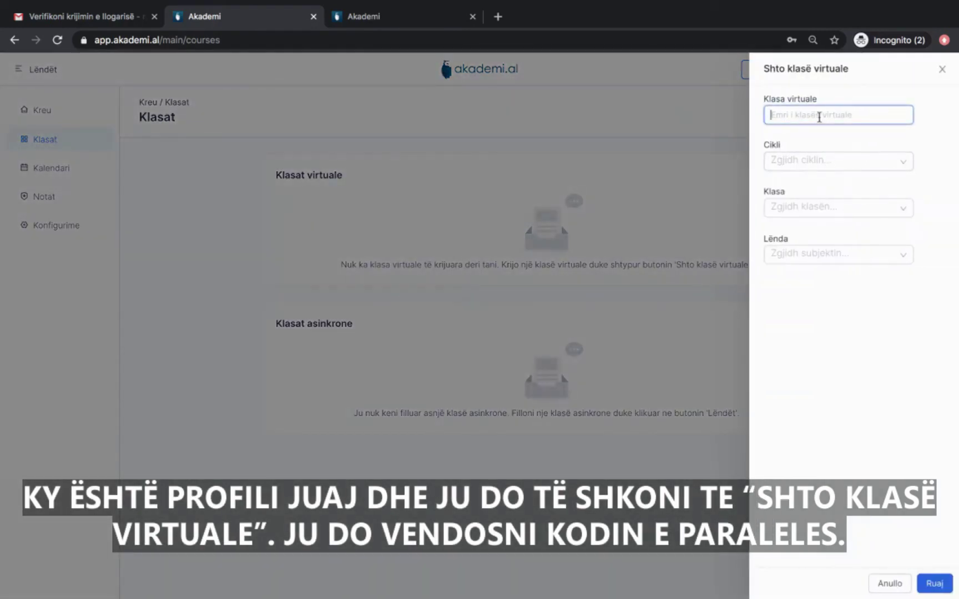
{"action": "type", "text": "11/5 B"}
{"action": "left_click", "coordinate": [827, 162]}
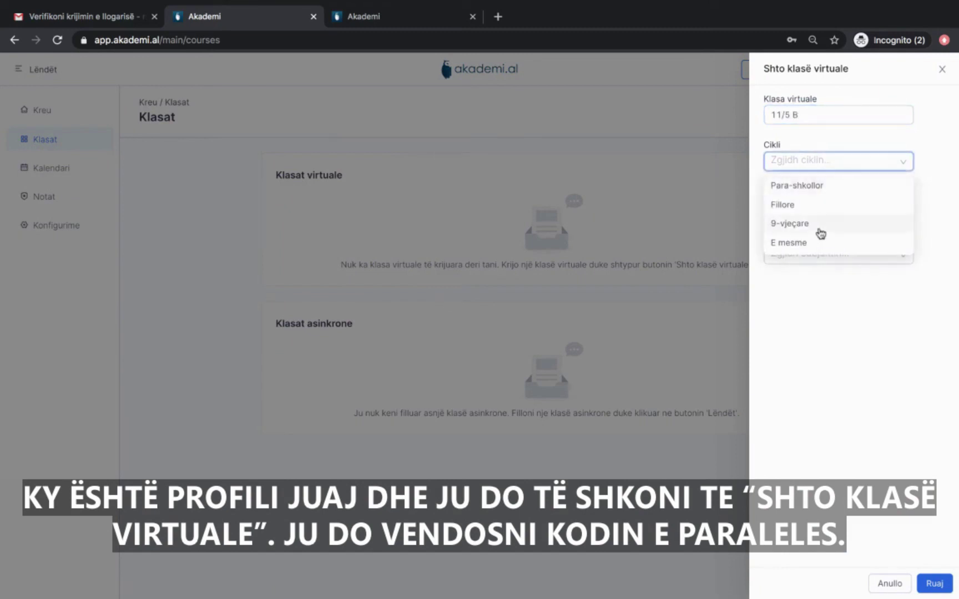
{"action": "left_click", "coordinate": [815, 241]}
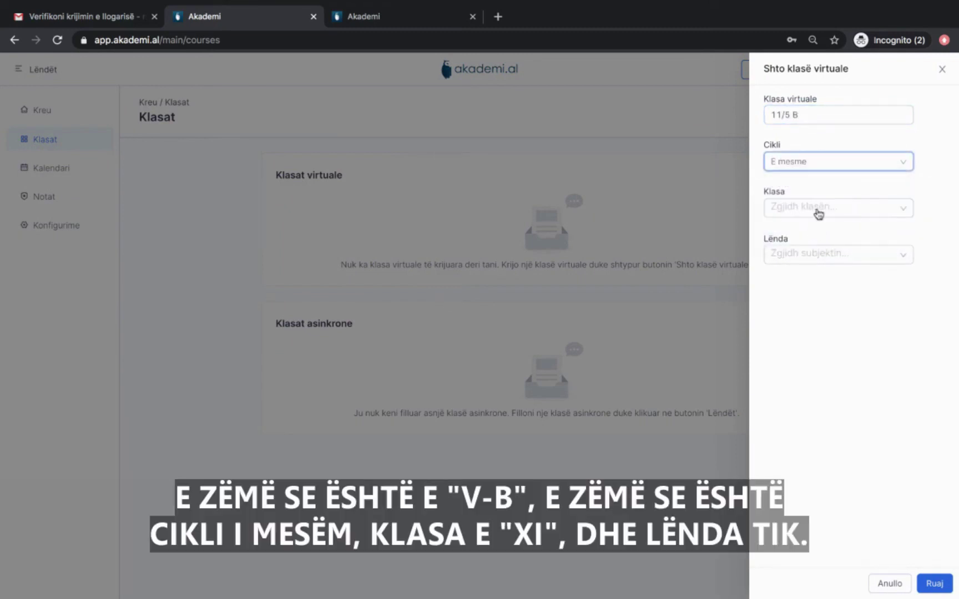
{"action": "left_click", "coordinate": [817, 210]}
{"action": "left_click", "coordinate": [809, 251]}
{"action": "left_click", "coordinate": [809, 254]}
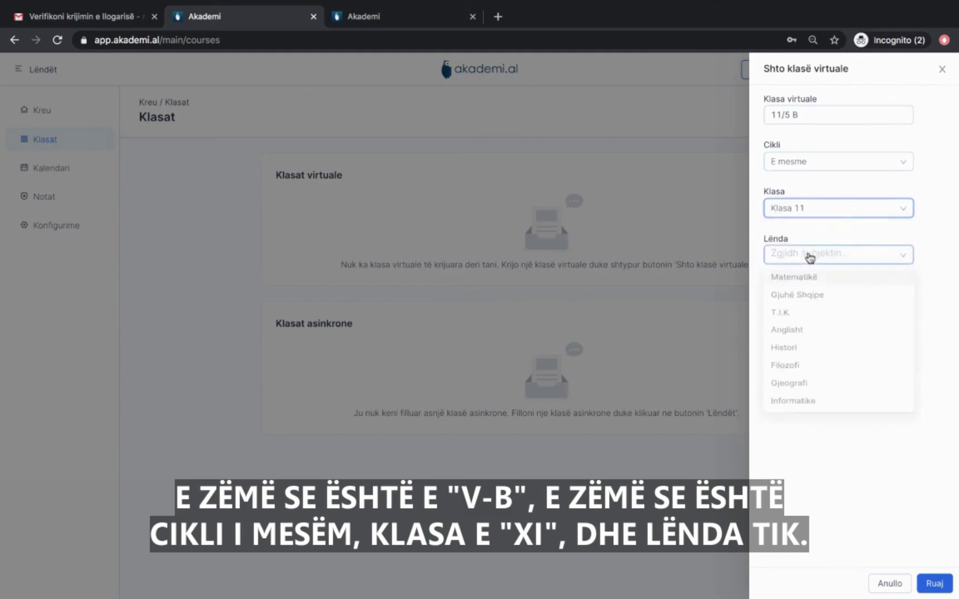
{"action": "left_click", "coordinate": [797, 317]}
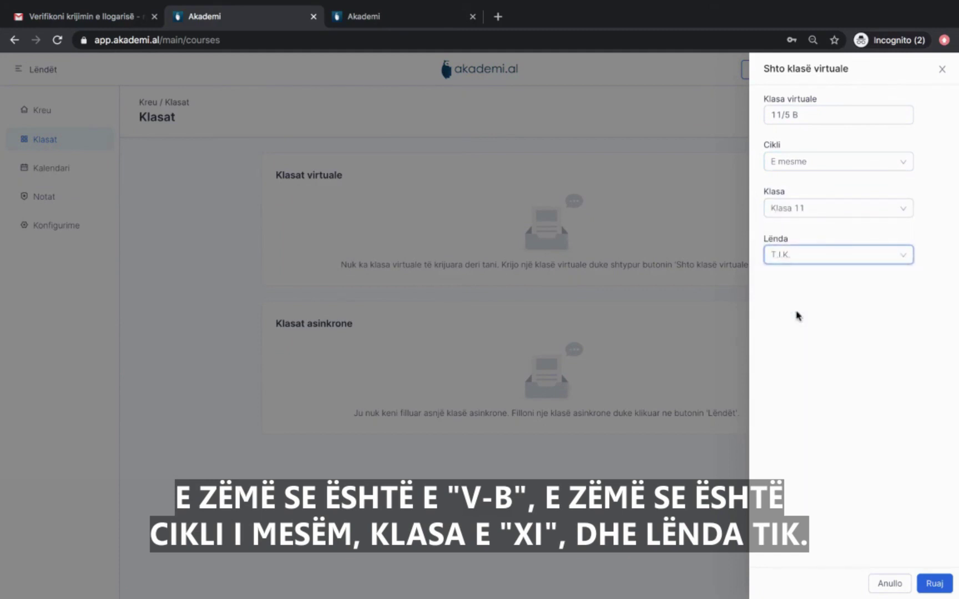
{"action": "left_click", "coordinate": [934, 585]}
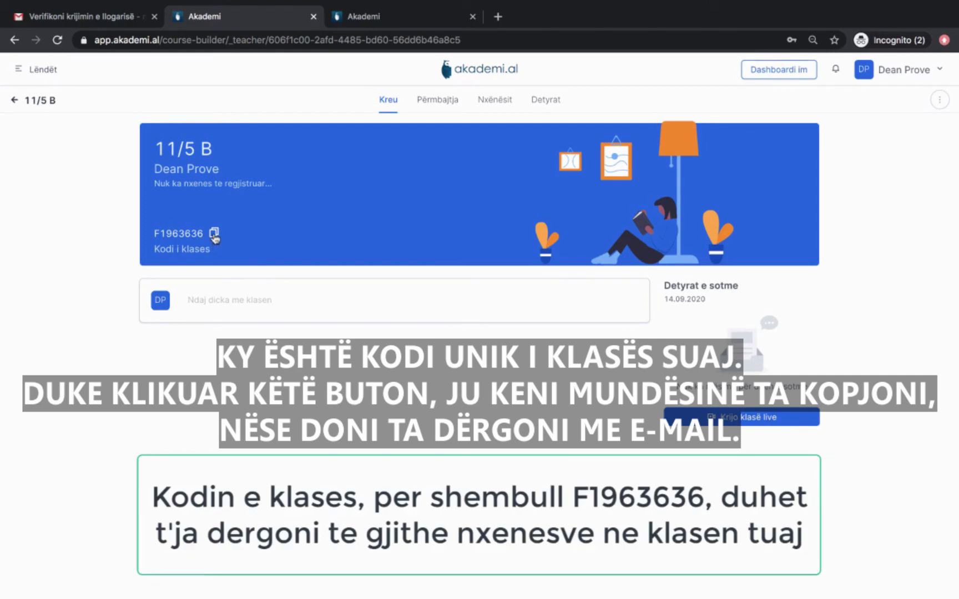
{"action": "left_click", "coordinate": [214, 235]}
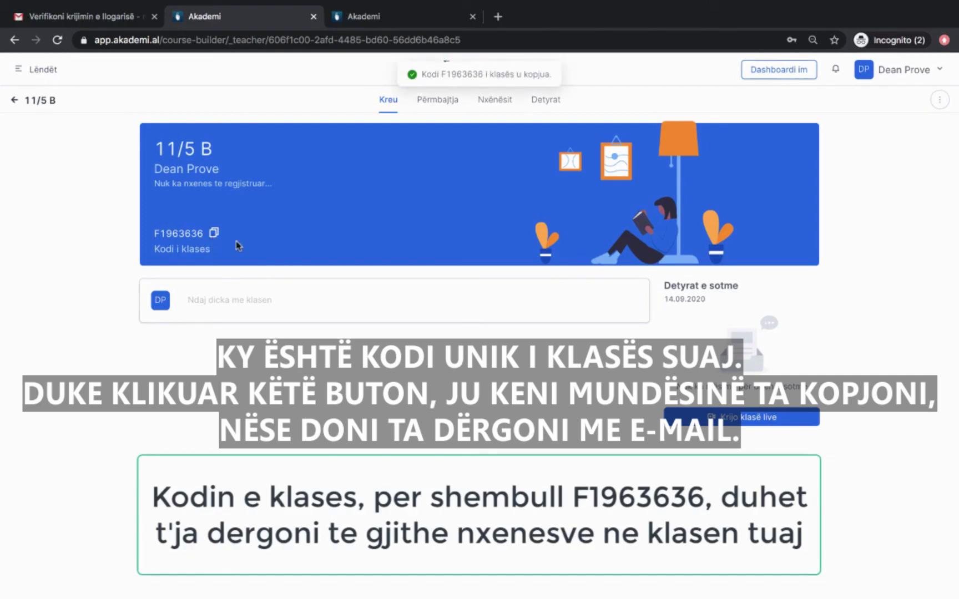
{"action": "double_click", "coordinate": [178, 233]}
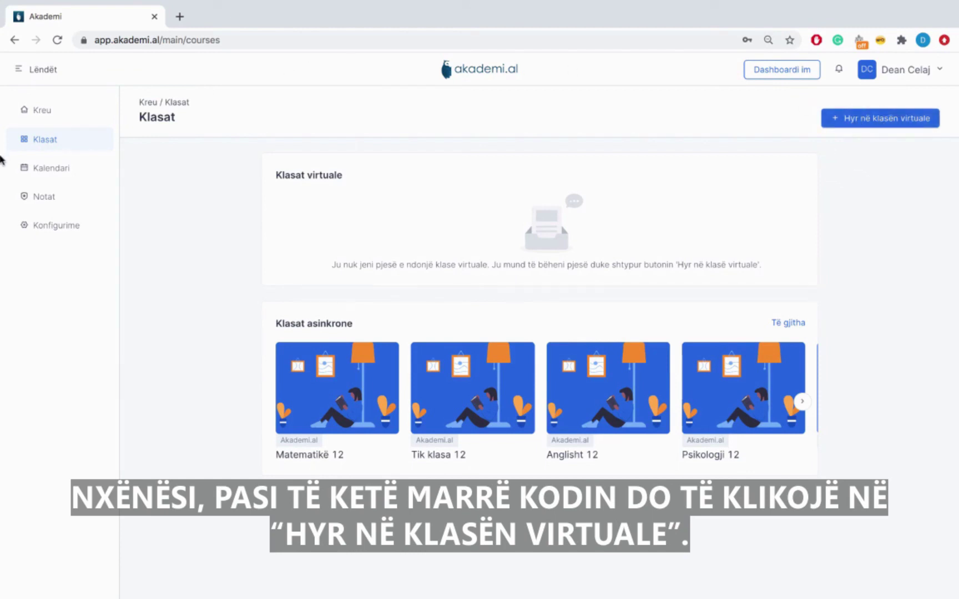
{"action": "left_click", "coordinate": [885, 124]}
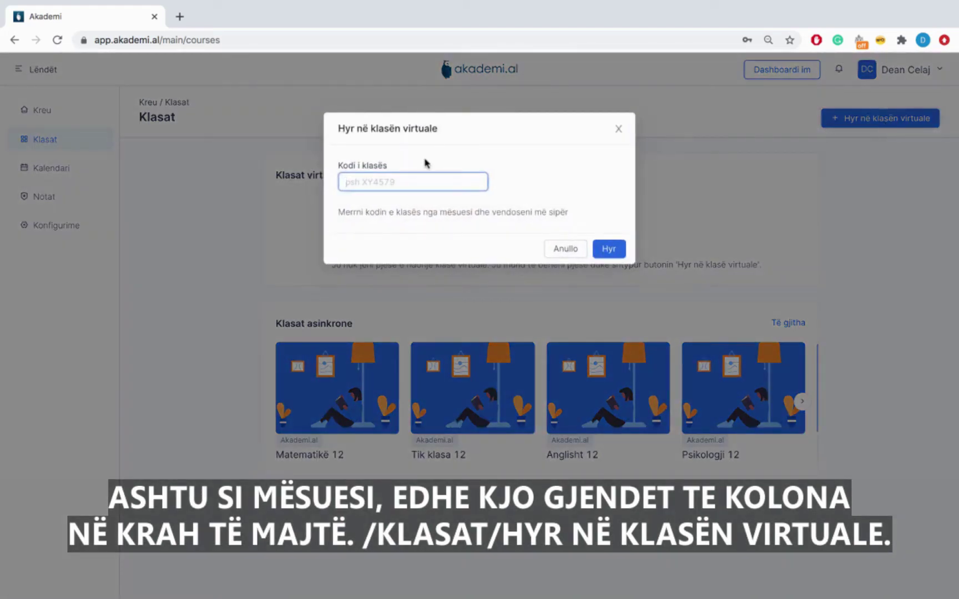
{"action": "key", "text": "super+v"}
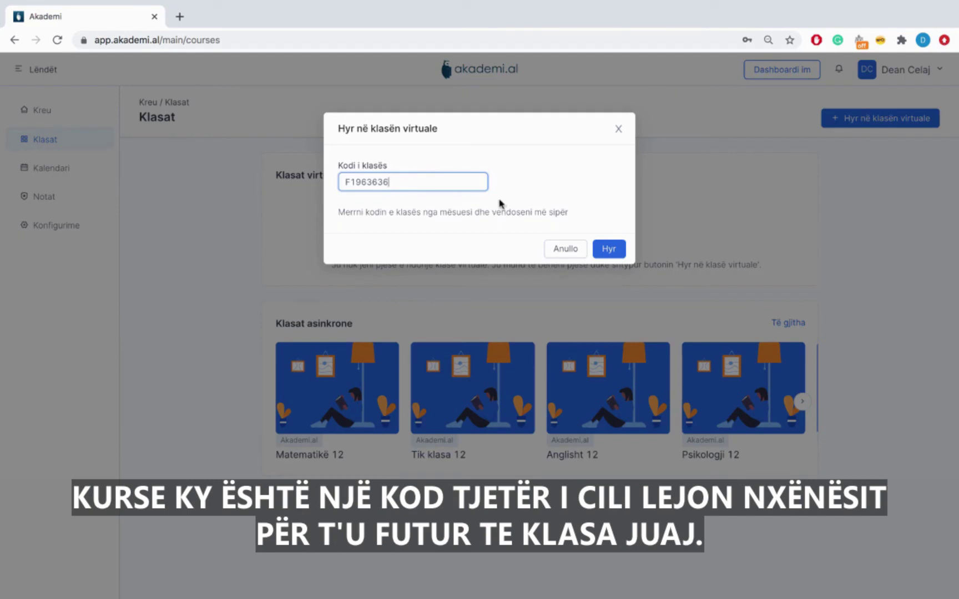
{"action": "left_click", "coordinate": [607, 248]}
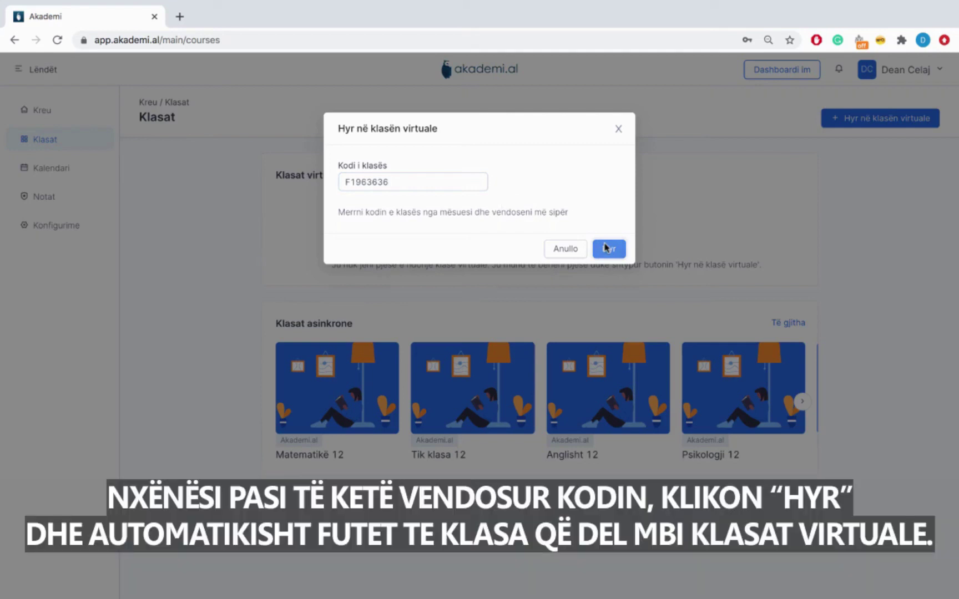
{"action": "left_click", "coordinate": [608, 248]}
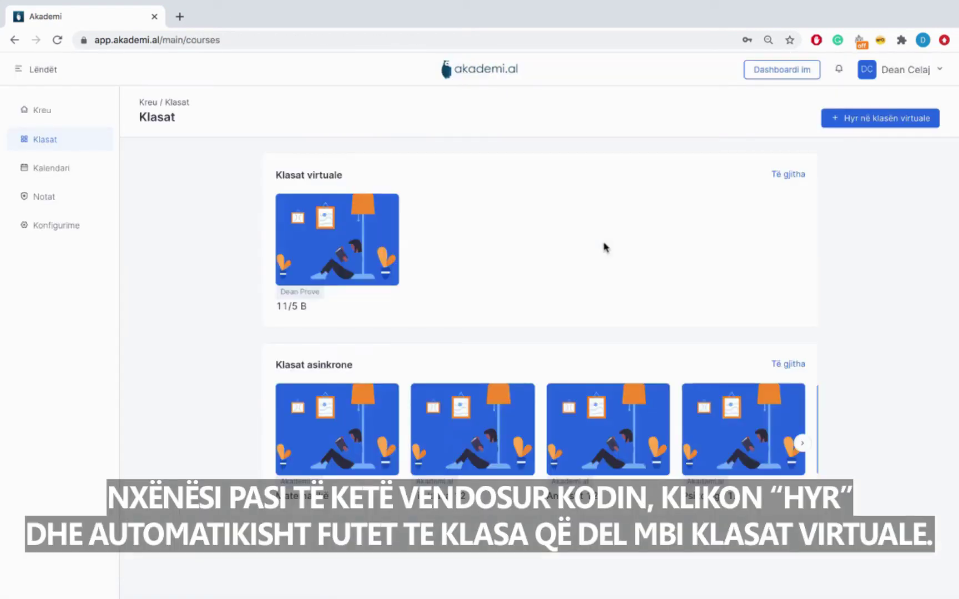
{"action": "left_click", "coordinate": [367, 247]}
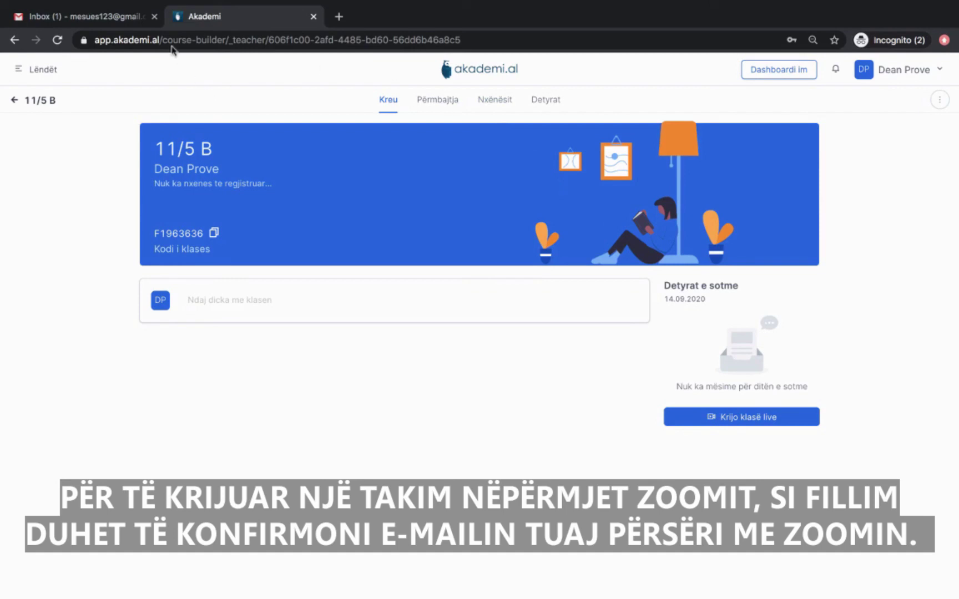
Open the Zoom invitation e-mail in Gmail and follow Activate Your Zoom Account.
{"action": "left_click", "coordinate": [110, 21]}
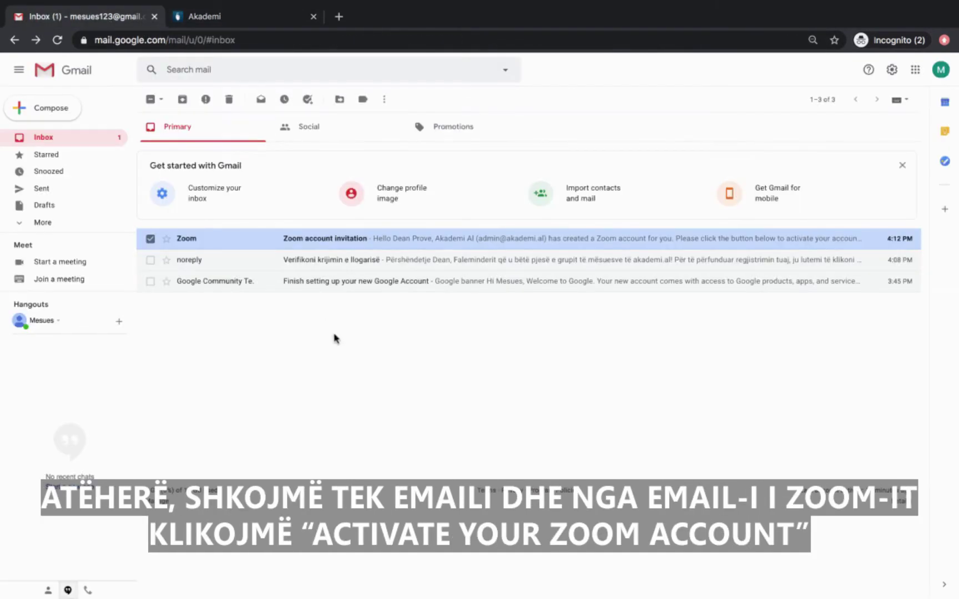
{"action": "left_click", "coordinate": [367, 246]}
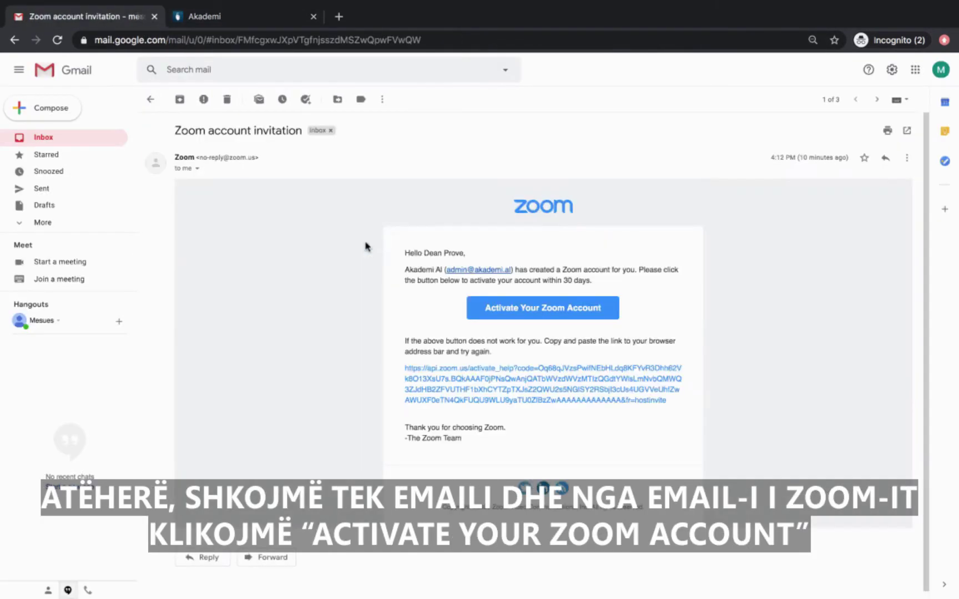
{"action": "left_click", "coordinate": [531, 312]}
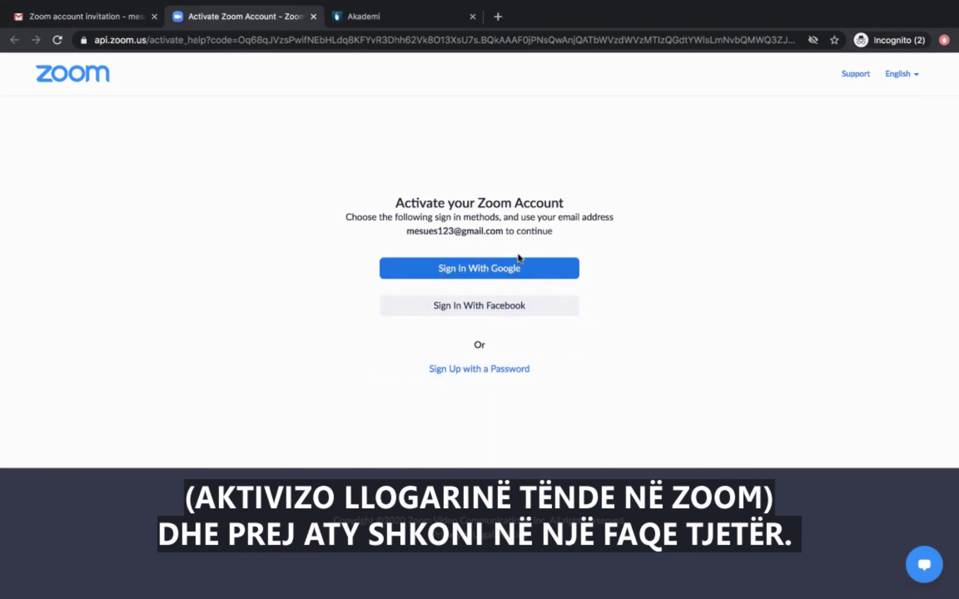
Activate Zoom via Sign Up with a Password, entering and confirming a password, then close the tab.
{"action": "left_click", "coordinate": [475, 381]}
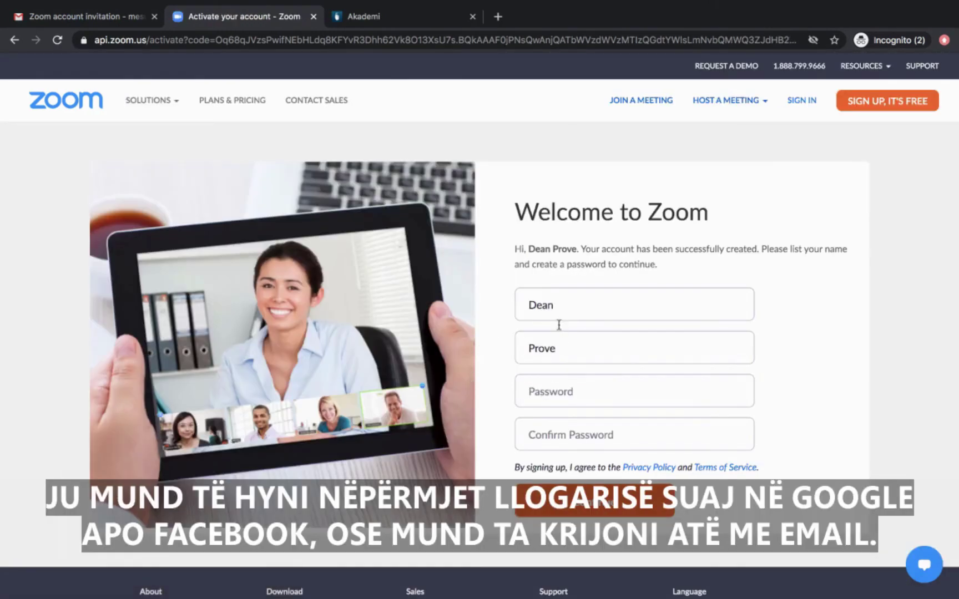
{"action": "left_click", "coordinate": [548, 384]}
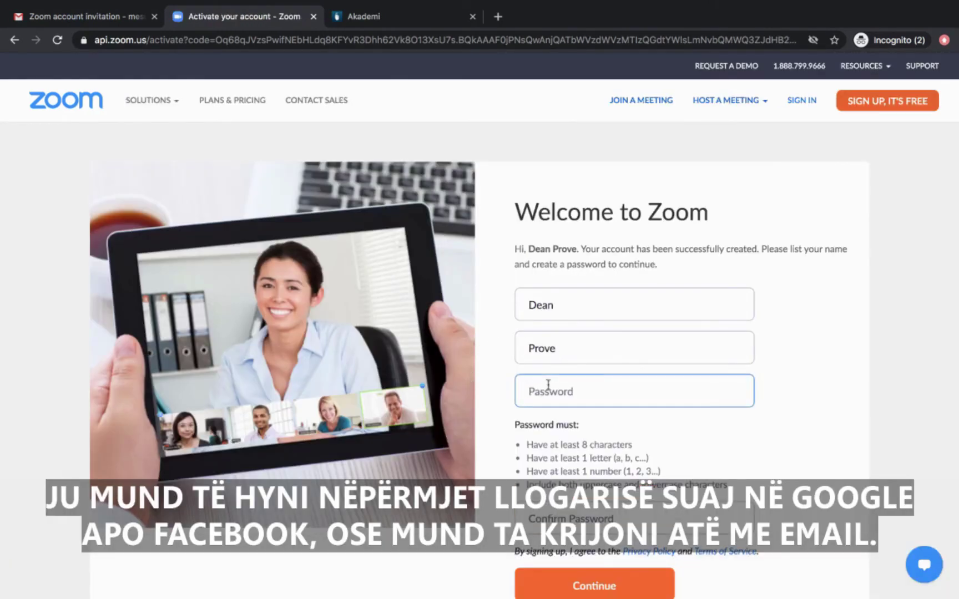
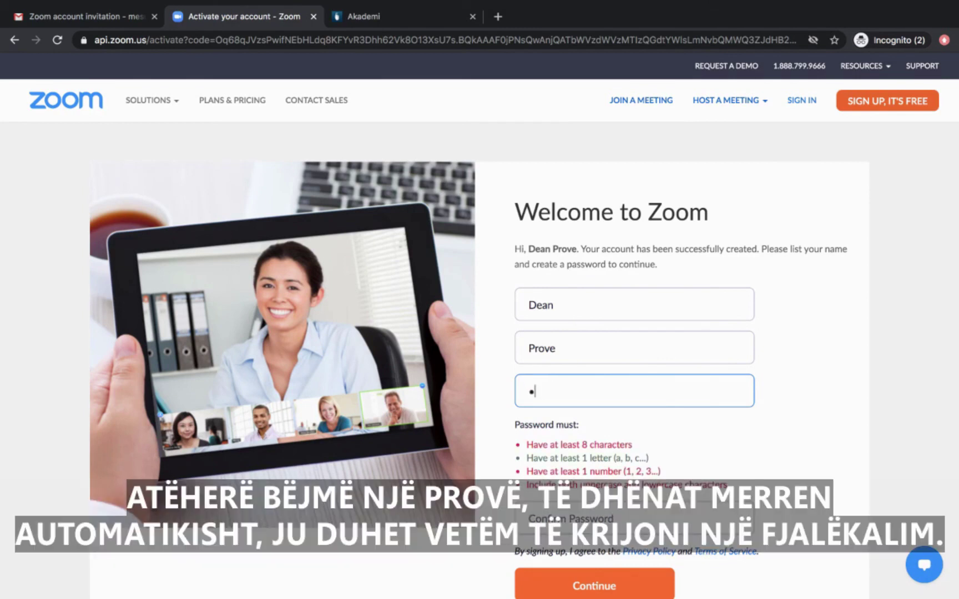
{"action": "key", "text": "Tab"}
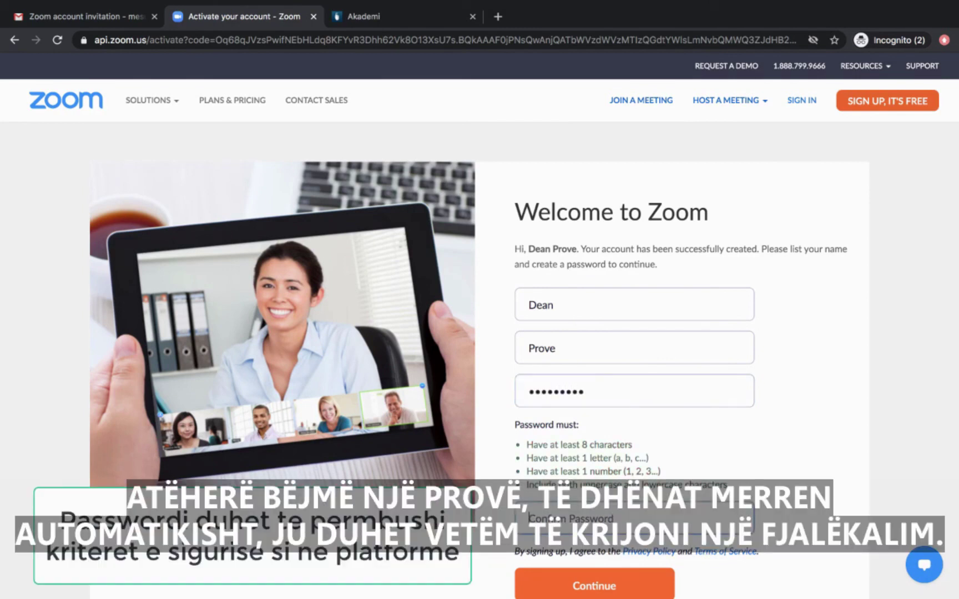
{"action": "left_click_drag", "start_coordinate": [532, 446], "coordinate": [559, 485]}
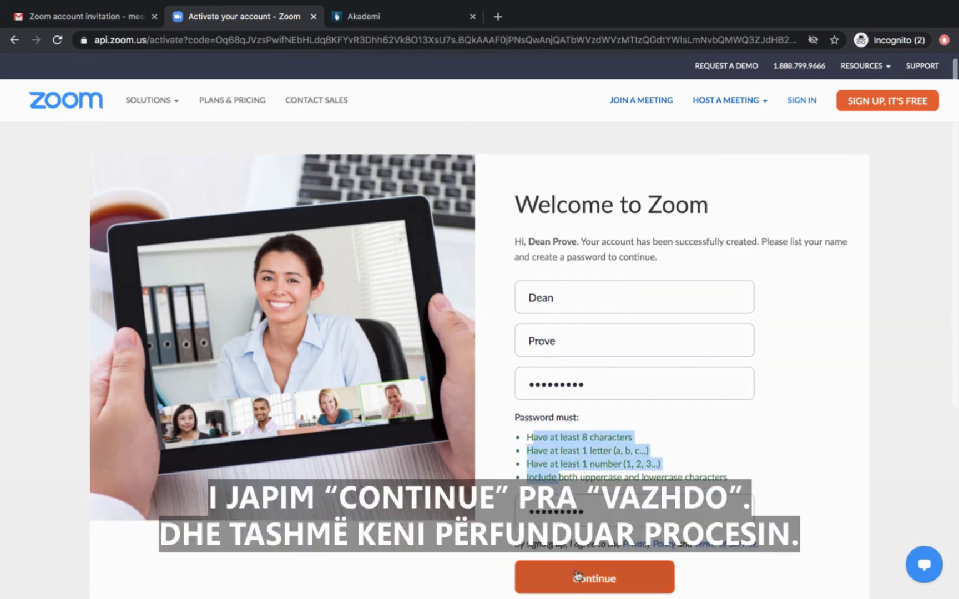
{"action": "left_click", "coordinate": [593, 586]}
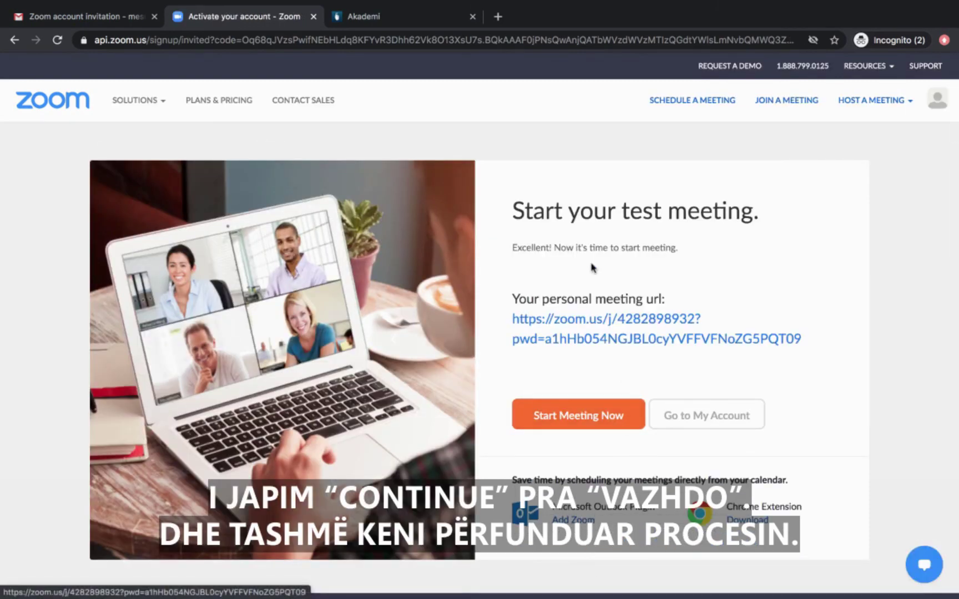
{"action": "key", "text": "super+w"}
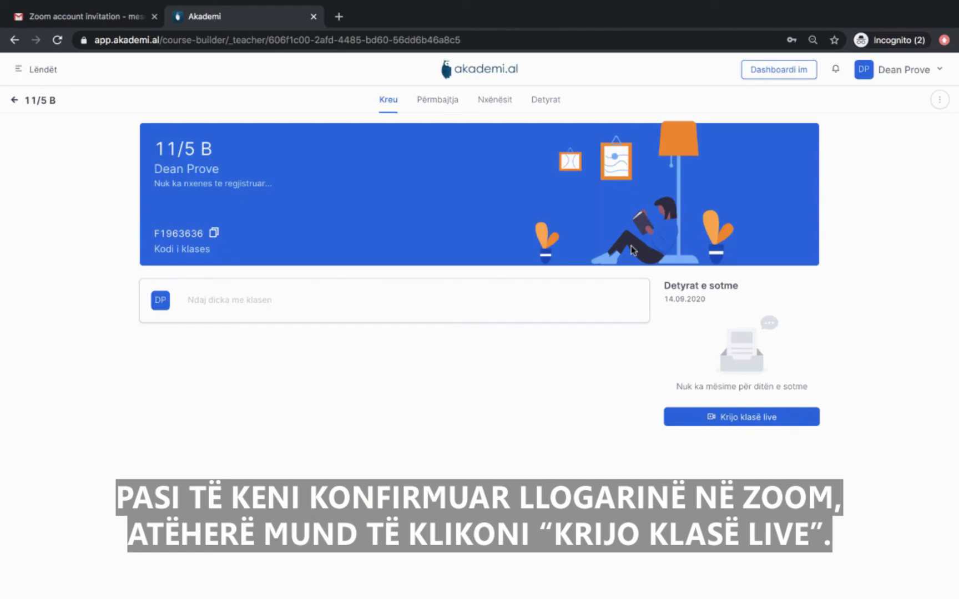
Add live class 'Prove', described 'Diskutimi per logaritmin', for 17:10–17:40 today.
{"action": "left_click", "coordinate": [721, 417]}
{"action": "left_click", "coordinate": [595, 183]}
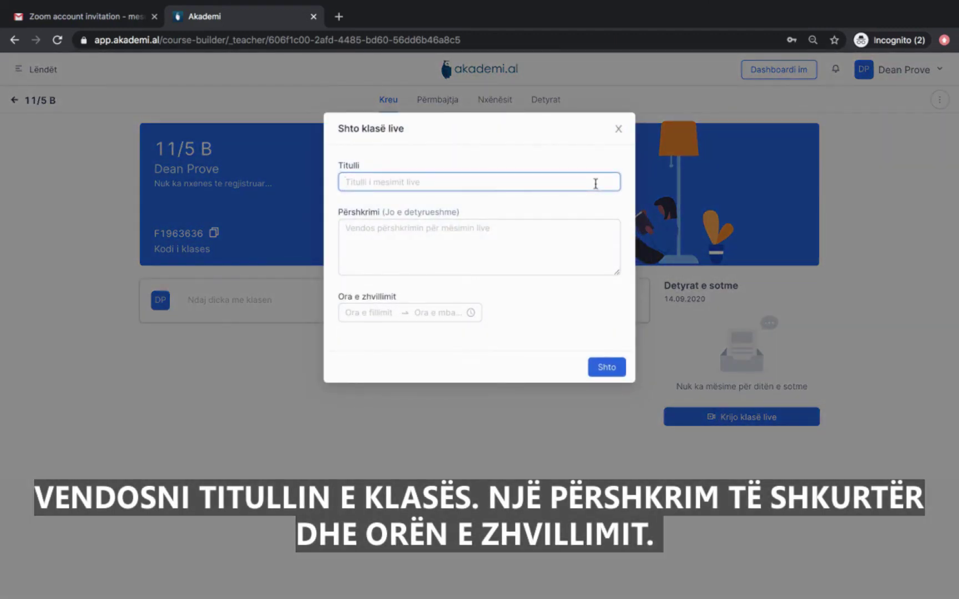
{"action": "type", "text": "Prove"}
{"action": "key", "text": "Tab"}
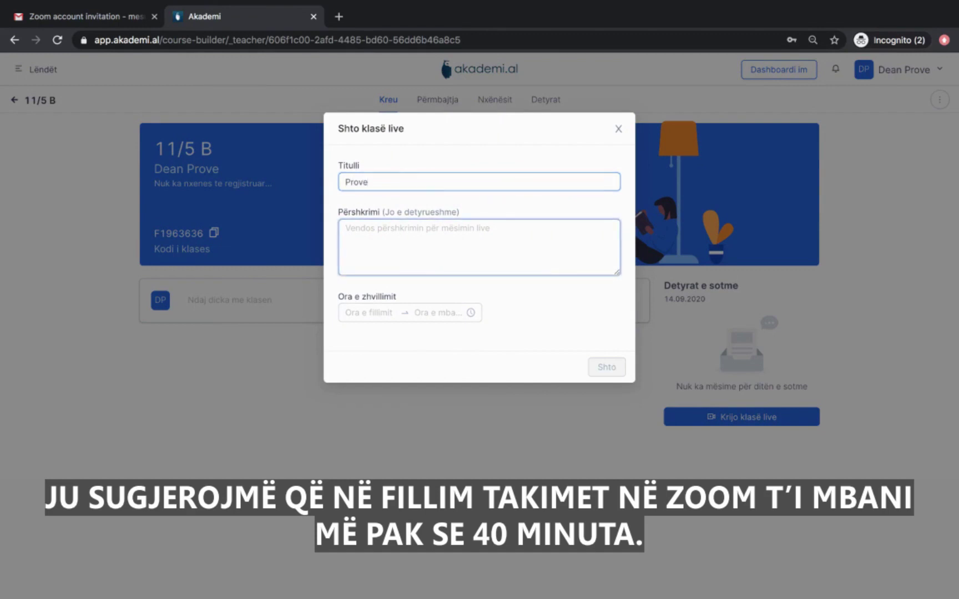
{"action": "type", "text": "Diskut"}
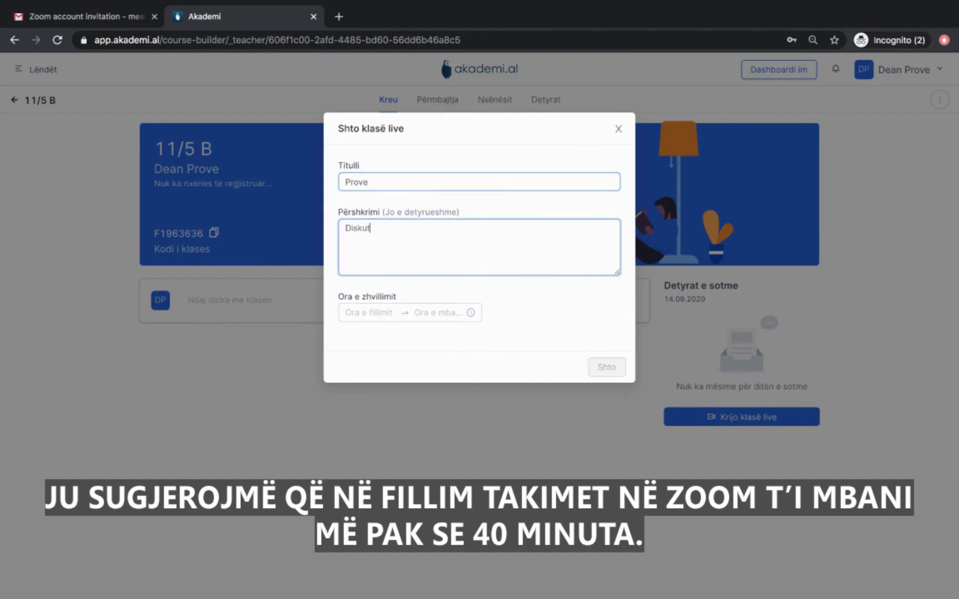
{"action": "type", "text": "imi per logaritmin"}
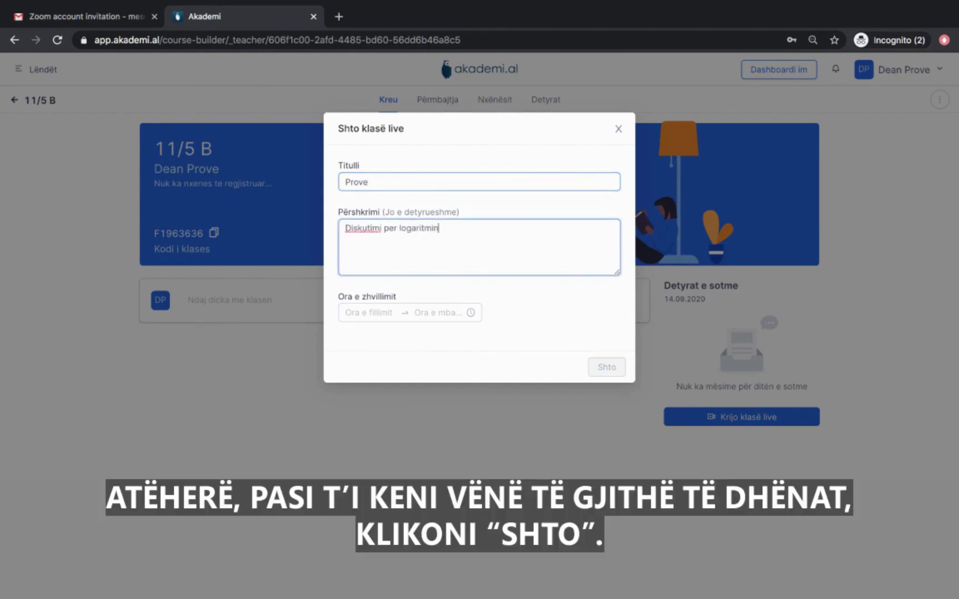
{"action": "left_click", "coordinate": [370, 314]}
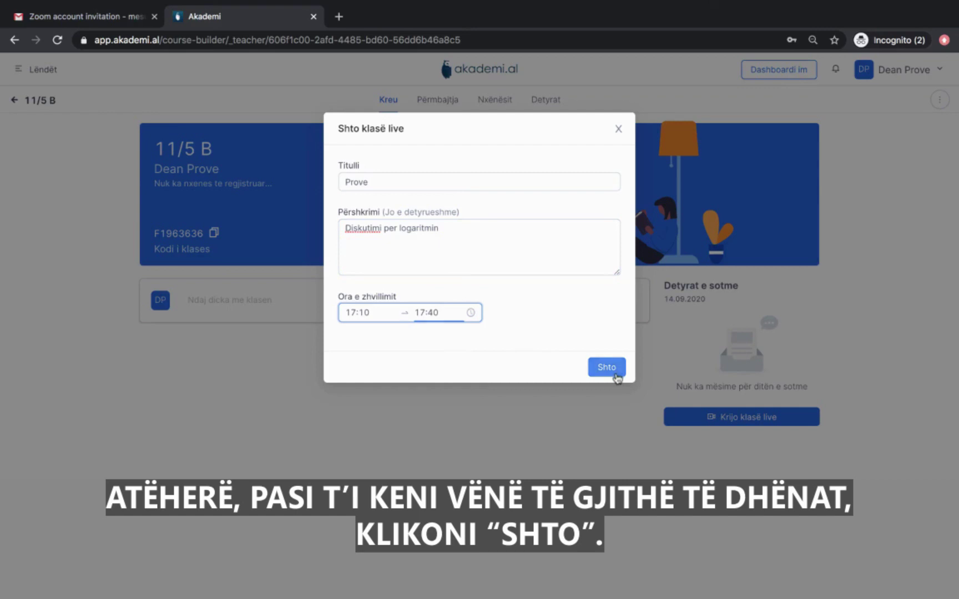
{"action": "left_click", "coordinate": [616, 375]}
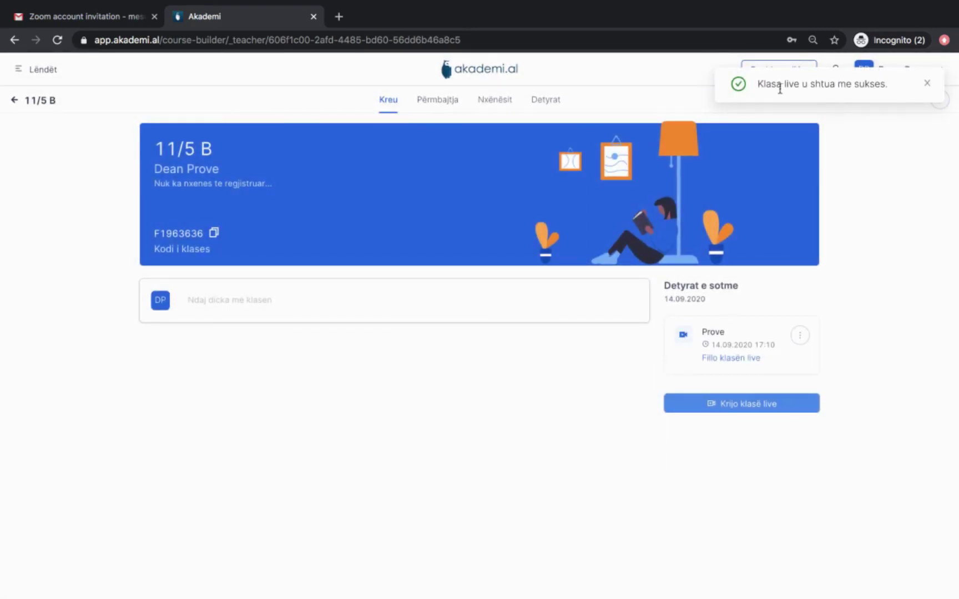
{"action": "left_click", "coordinate": [926, 83]}
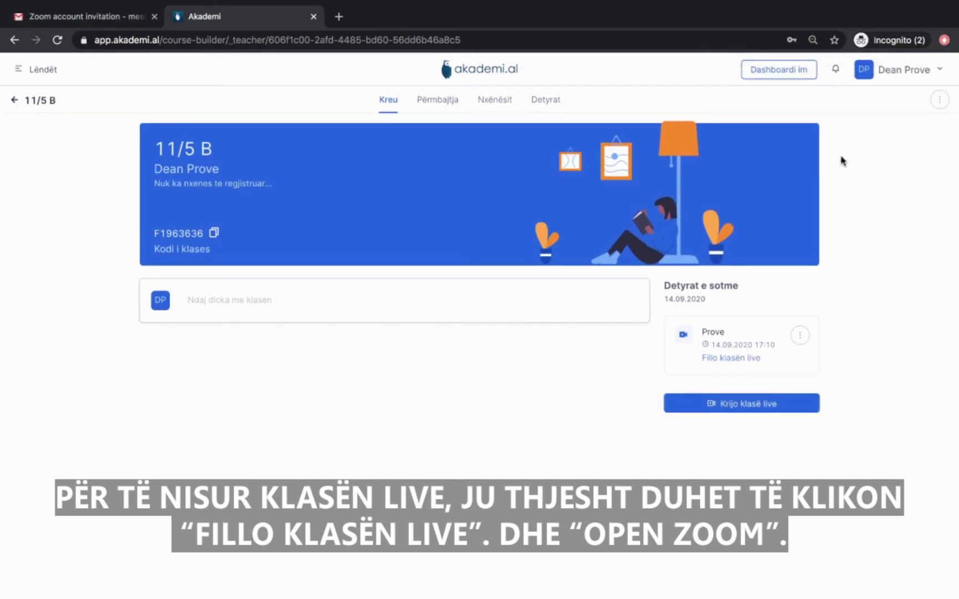
Start the Prove live class in Zoom's web page without opening the desktop app.
{"action": "left_click", "coordinate": [724, 357]}
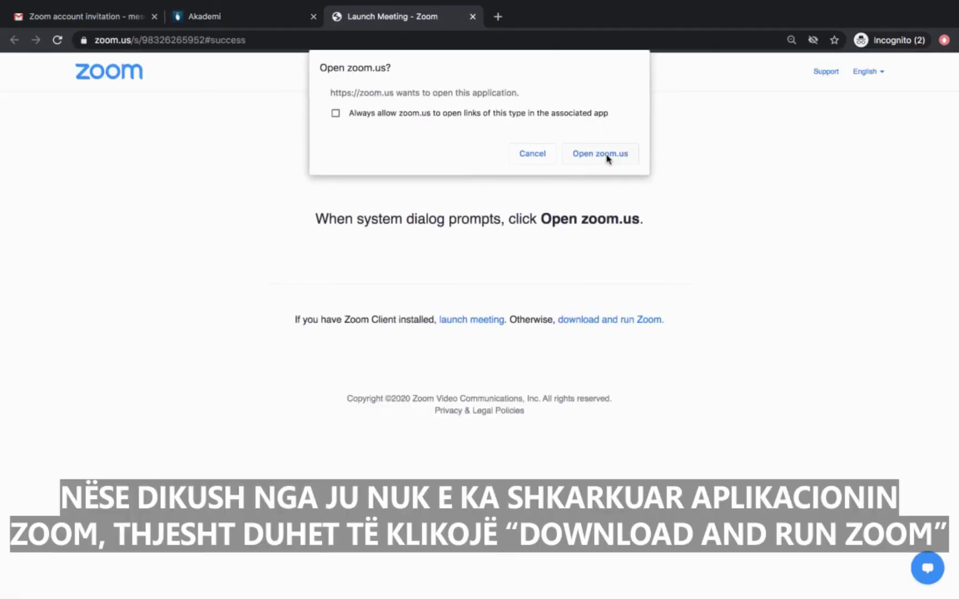
{"action": "left_click", "coordinate": [533, 153]}
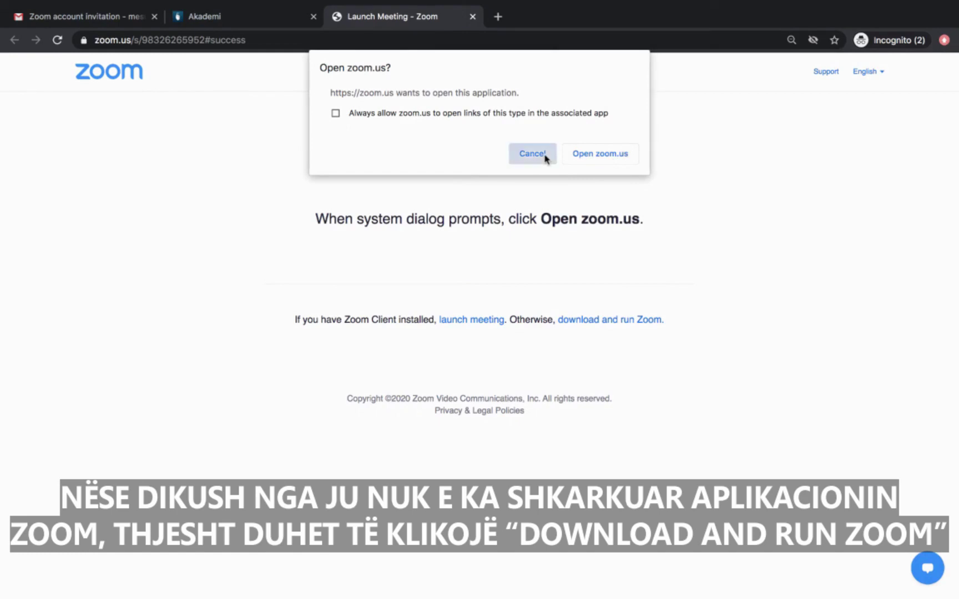